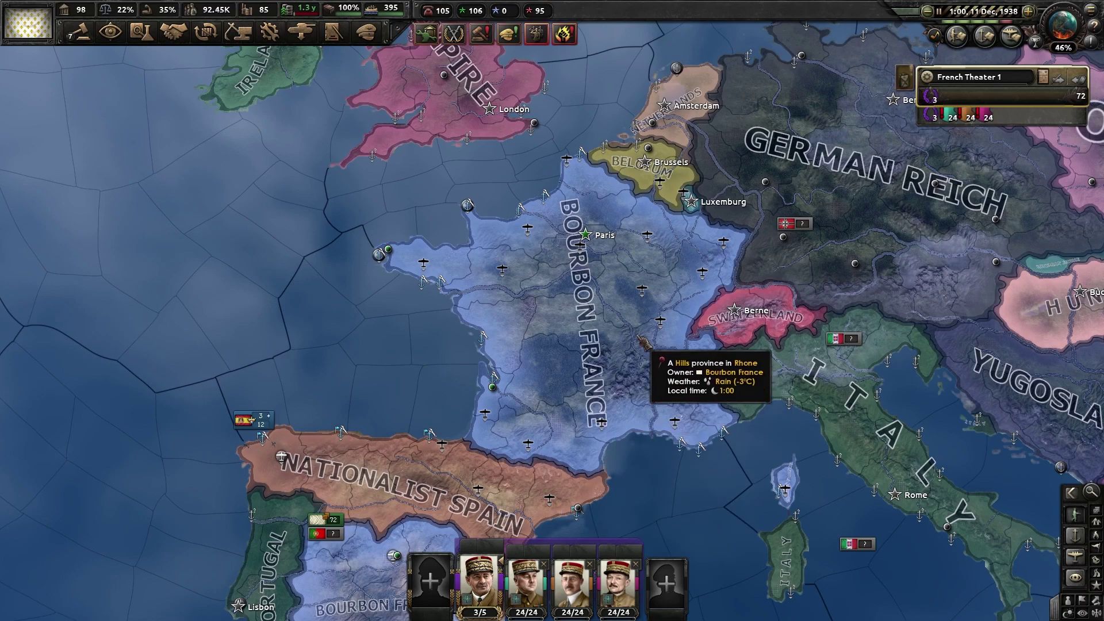
Save the current Bourbon France game as a local save, replacing the suggested filename with a new one
key(ctrl+s)
key(BackSpace)
key(BackSpace)
key(BackSpace)
key(BackSpace)
key(BackSpace)
key(BackSpace)
key(BackSpace)
key(BackSpace)
key(BackSpace)
key(BackSpace)
key(BackSpace)
key(BackSpace)
key(BackSpace)
key(BackSpace)
key(BackSpace)
key(BackSpace)
key(BackSpace)
key(BackSpace)
key(BackSpace)
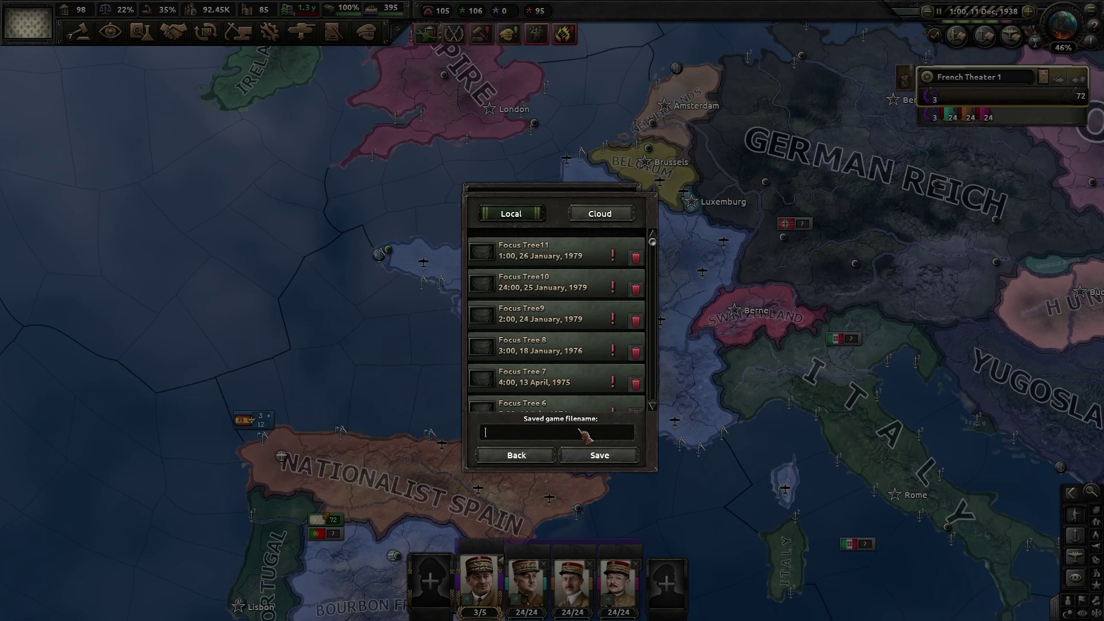
text(Focus Tree12)
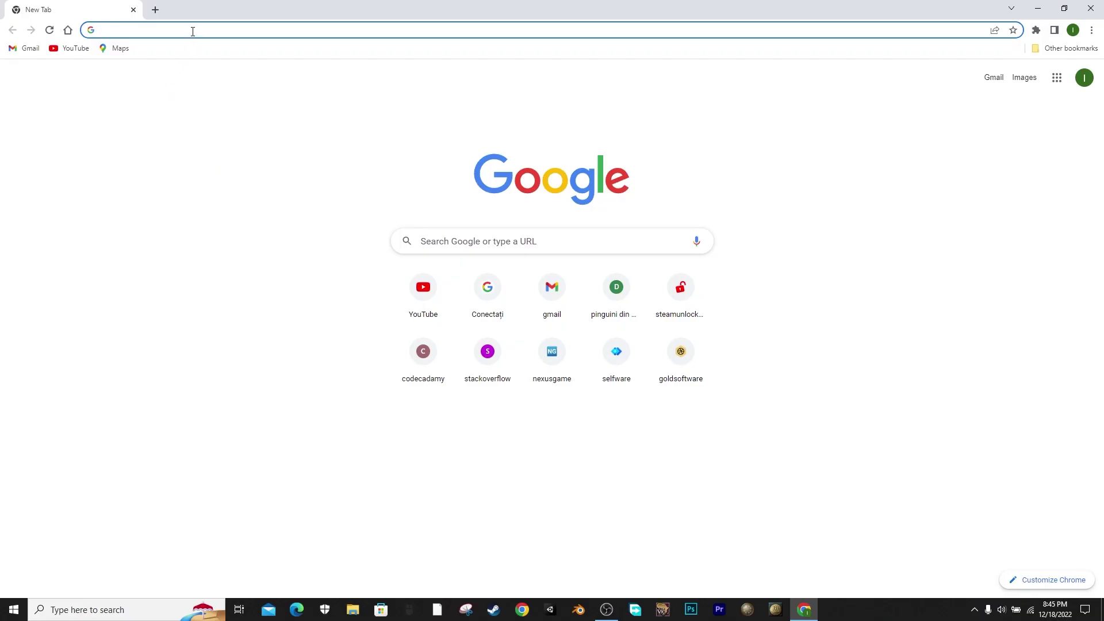
In Chrome, search the web for "skymods hoi 4" and open the Skymods Hearts of Iron IV Mods Catalogue
click(192, 30)
text(skymods hoi)
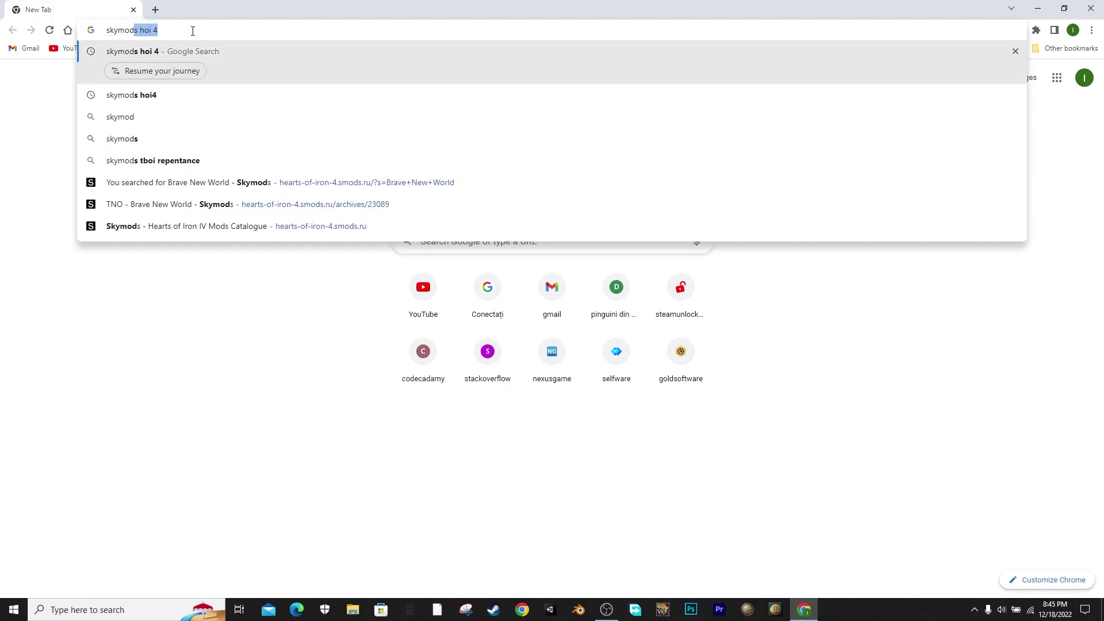
key(Return)
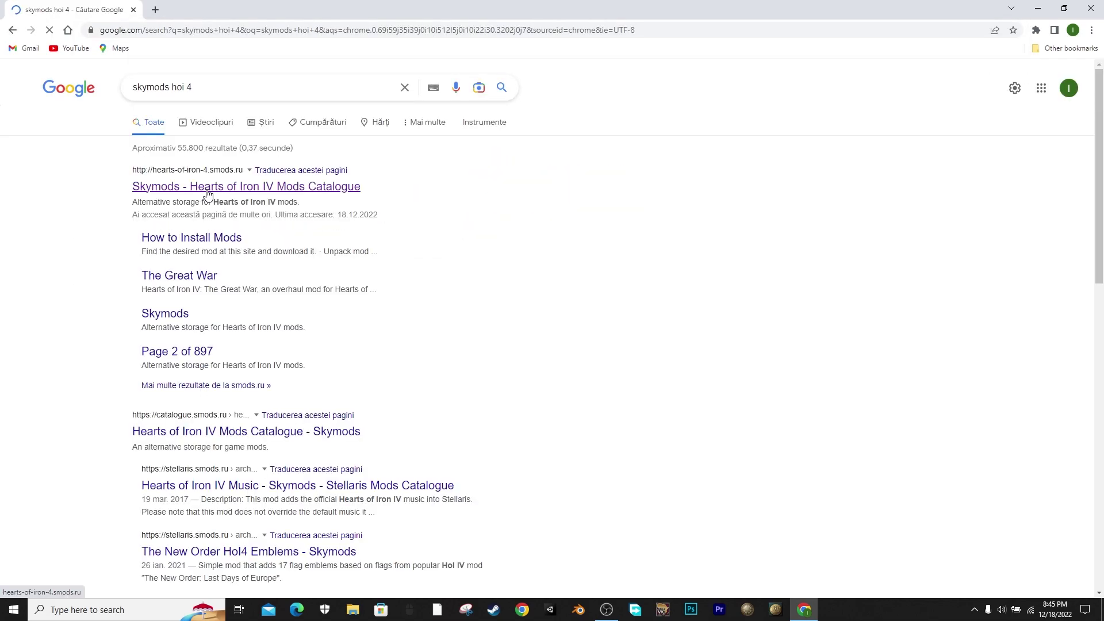
click(207, 186)
Duplicate the Skymods catalogue tab and search the catalogue for "The New Order: Last Days of Europe"
right_click(16, 5)
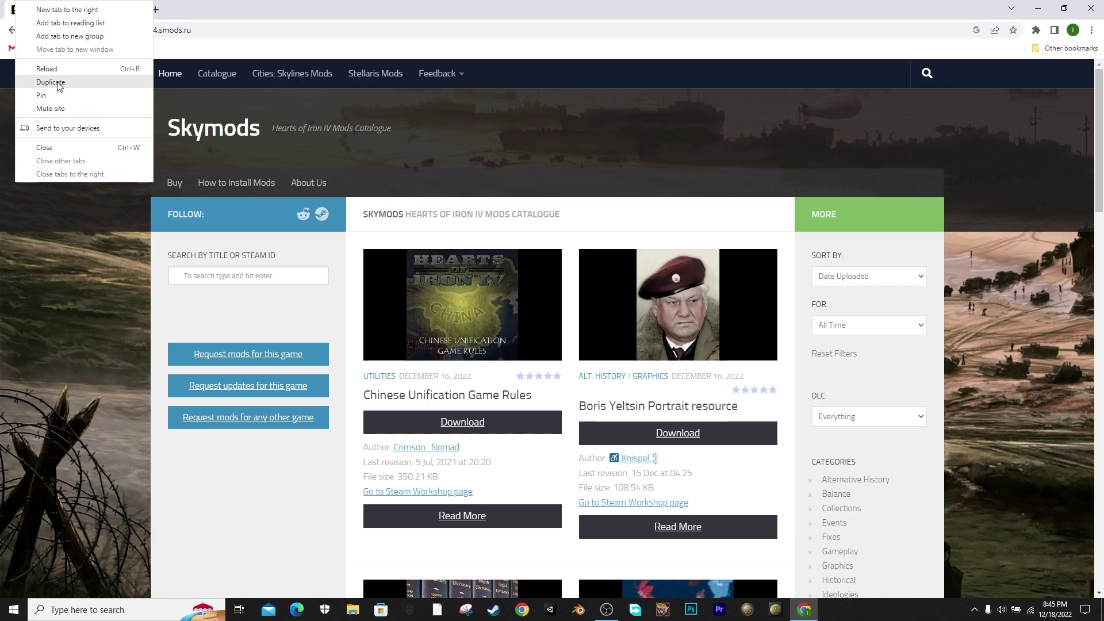
click(59, 82)
click(217, 277)
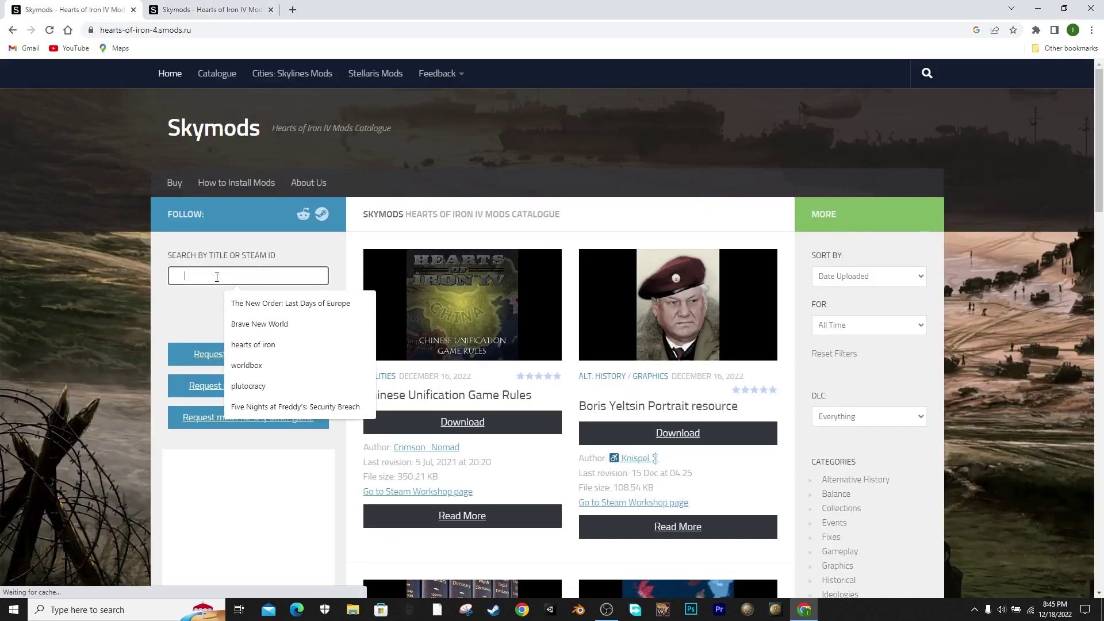
click(359, 307)
key(Return)
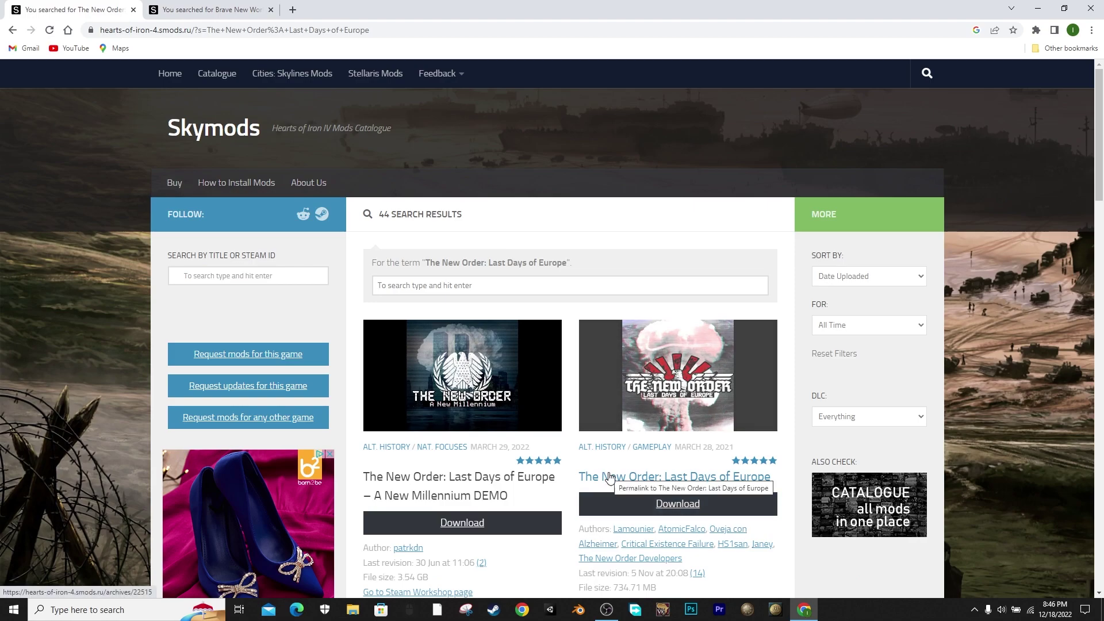
From the page of The New Order: Last Days of Europe, open the 22 Jan at 01:59 revision's download page in a new tab
click(605, 475)
scroll(605, 462, down, 10)
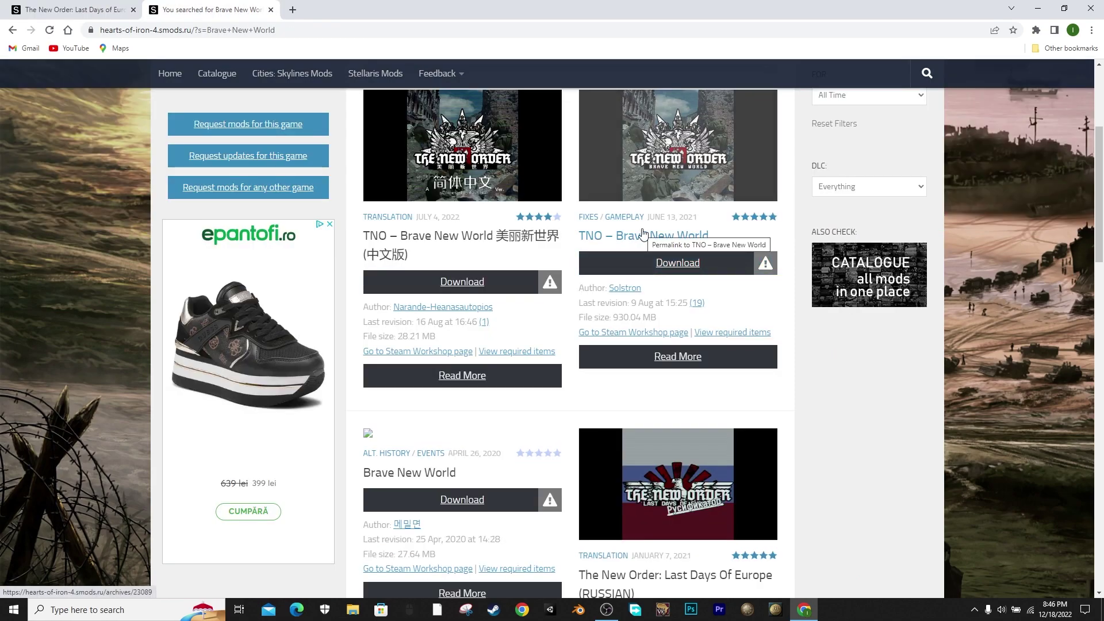
scroll(733, 375, down, 15)
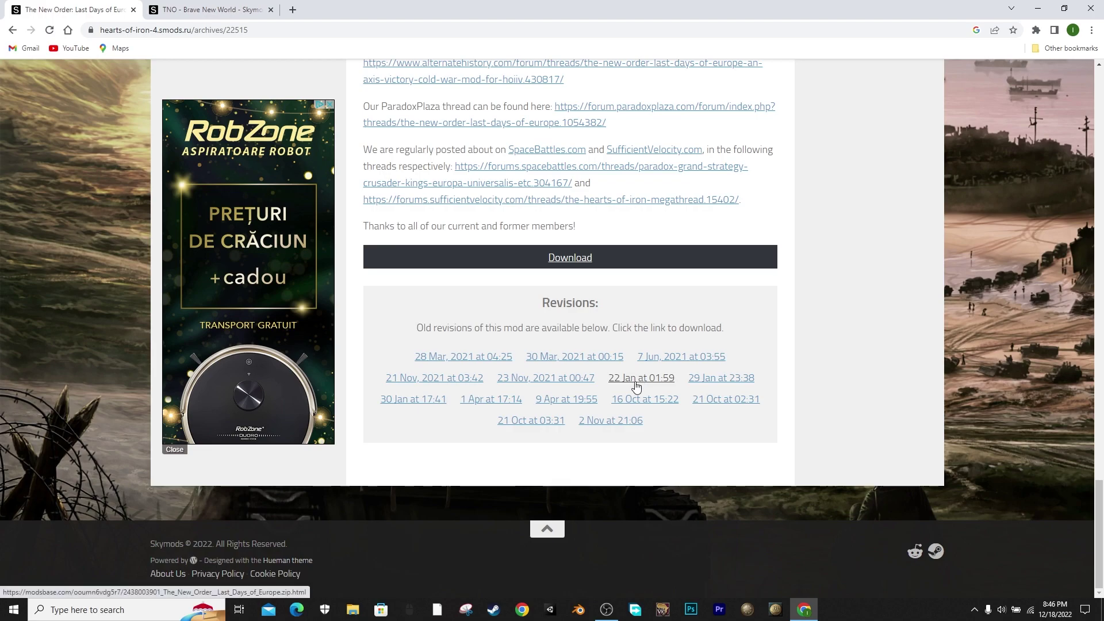
drag(631, 380, 775, 6)
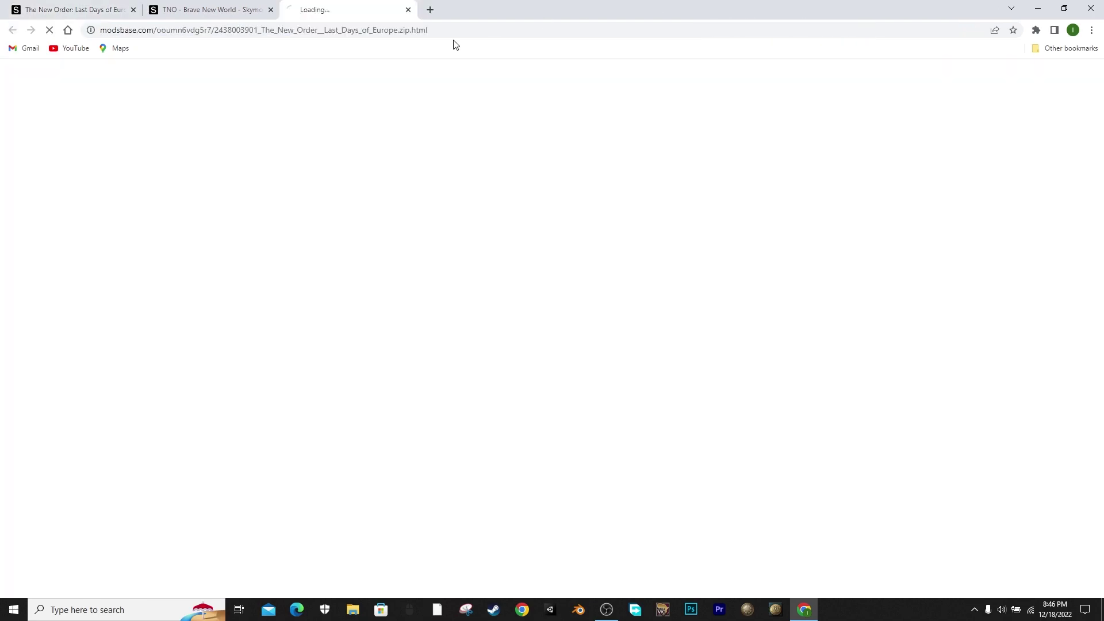
Open the 25 Jan at 01:40 revision of TNO – Brave New World in a new tab and request The New Order's free download
click(147, 12)
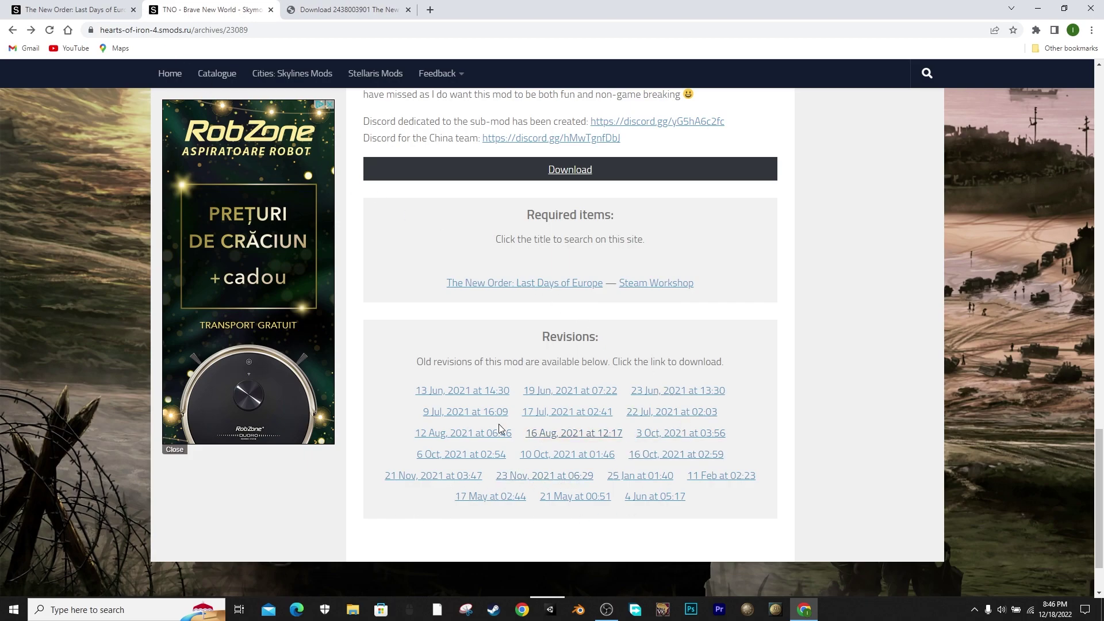
drag(640, 475, 737, 6)
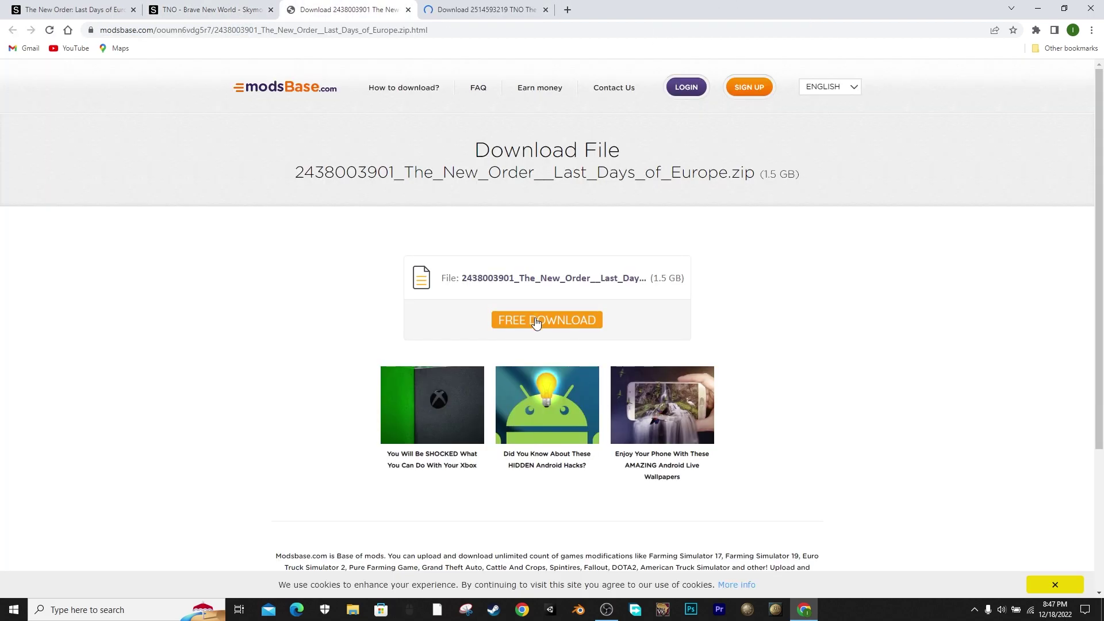
click(535, 321)
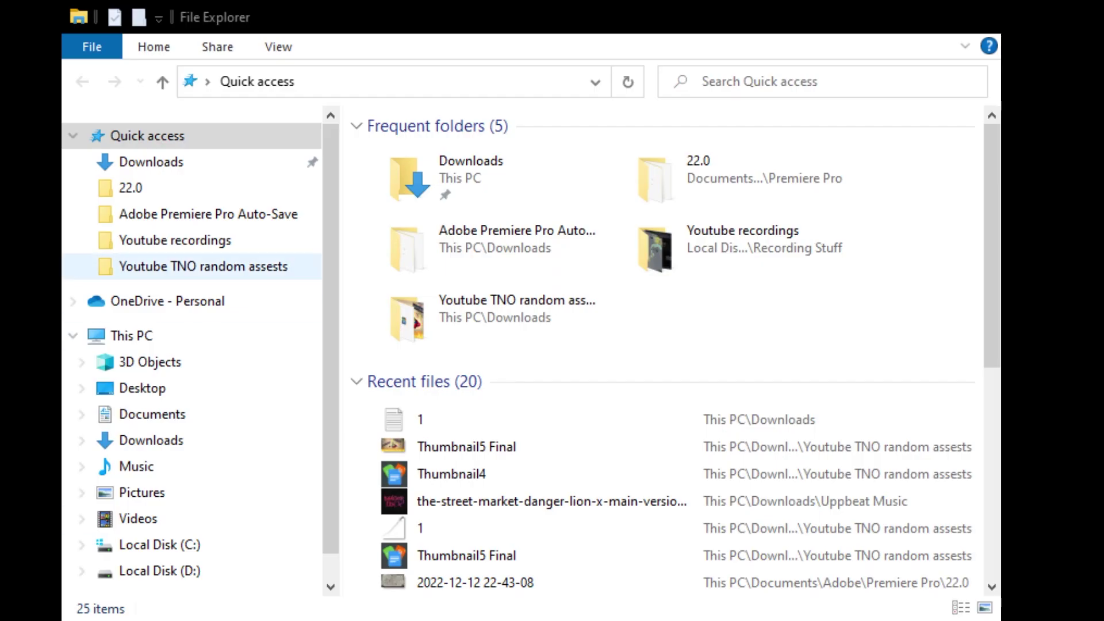
In File Explorer's Downloads folder, extract the two downloaded TNO mod archives into folders and delete the ZIP files
click(195, 188)
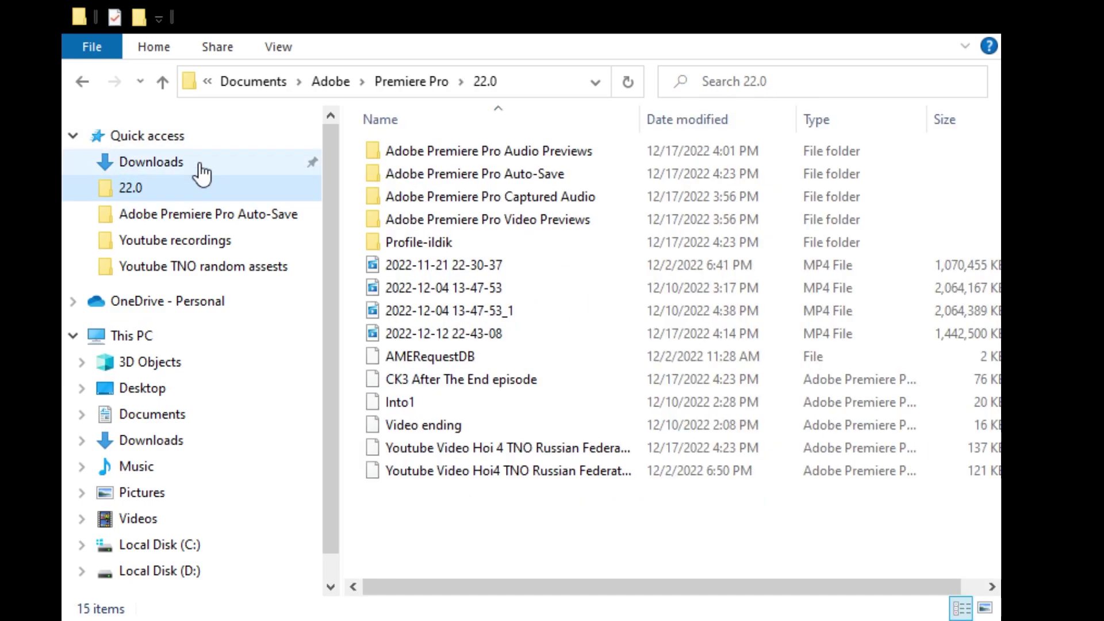
click(207, 163)
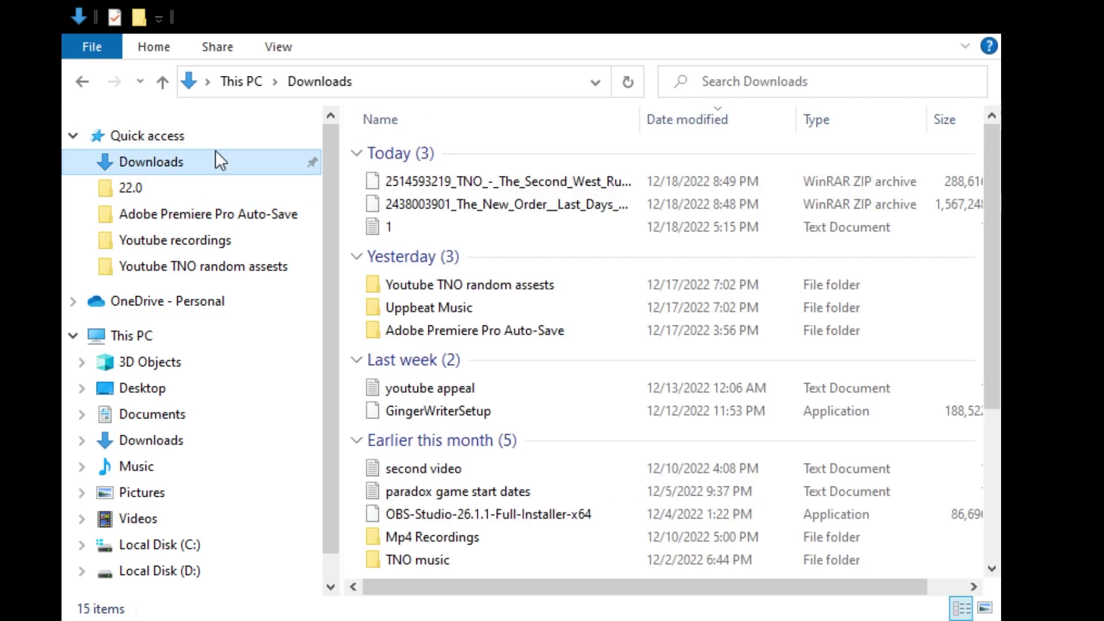
click(450, 183)
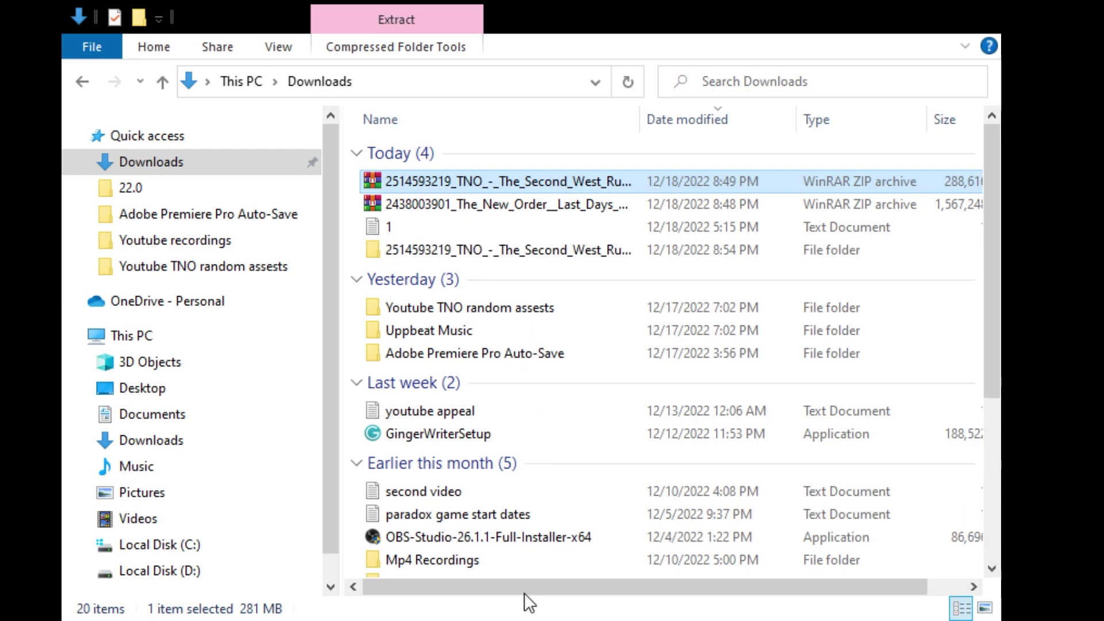
key(Delete)
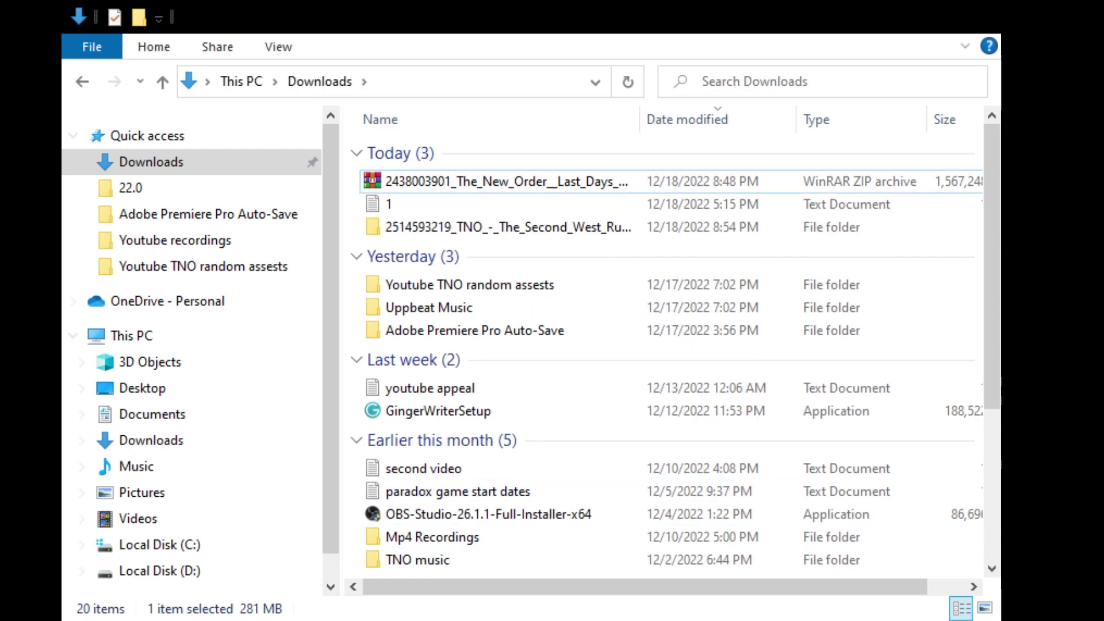
click(463, 188)
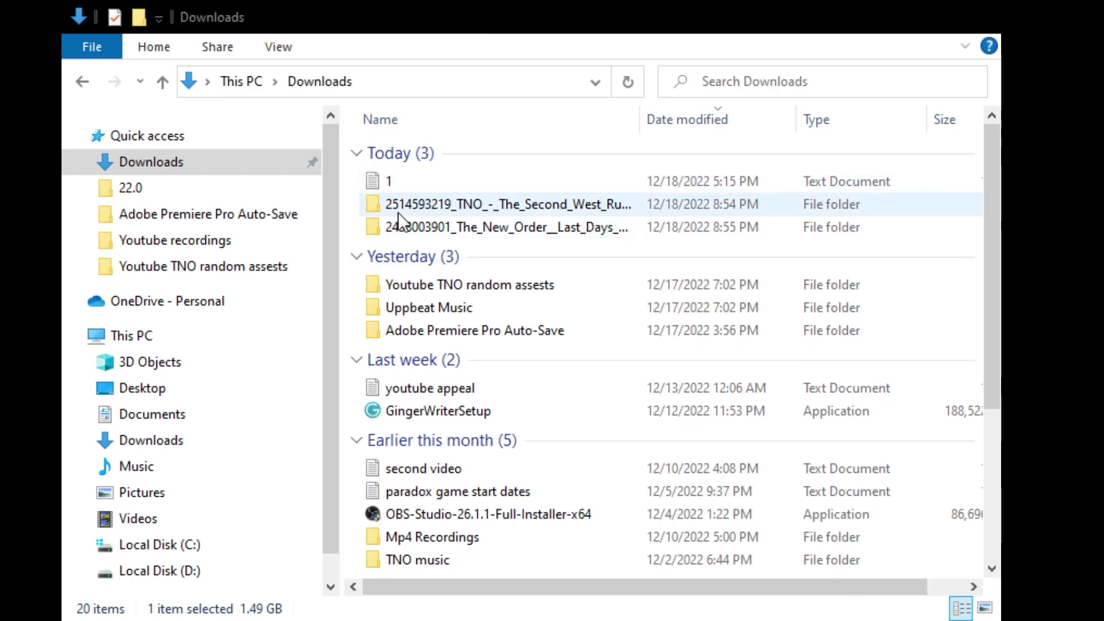
double_click(436, 206)
drag(716, 343, 417, 195)
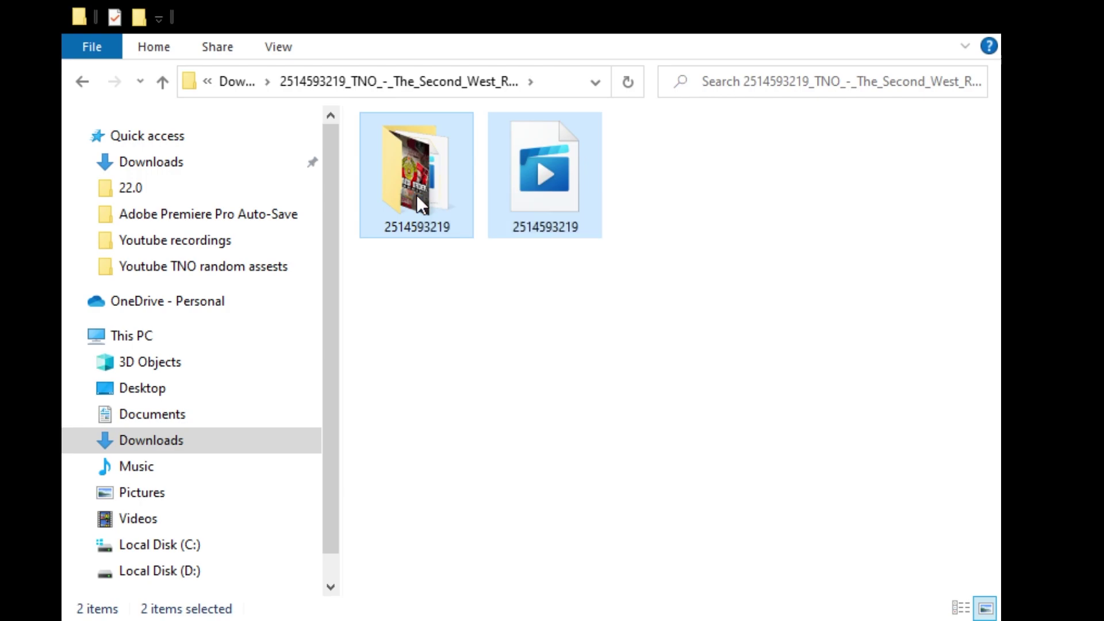
click(229, 340)
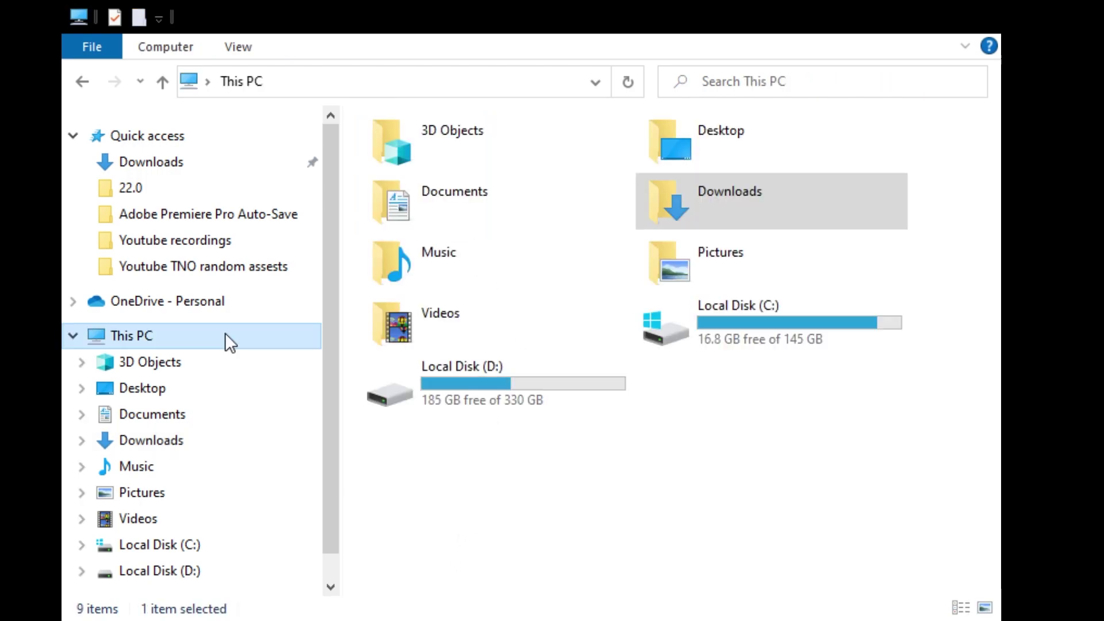
click(831, 476)
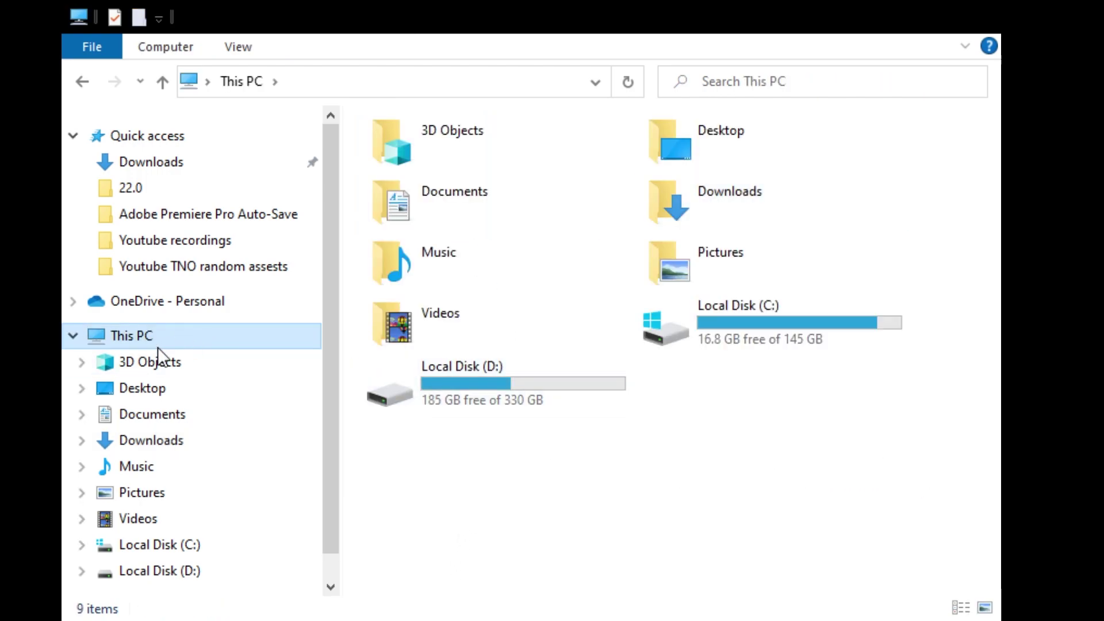
click(653, 509)
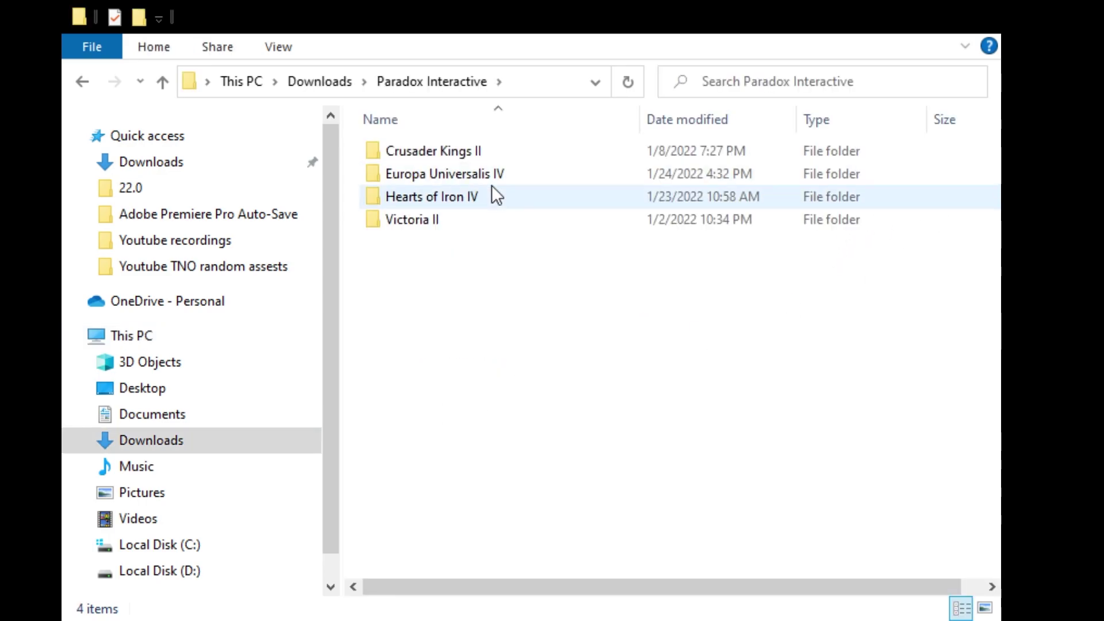
Check the save games folder of Hearts of Iron IV under Downloads > Paradox Interactive, and return to This PC
click(493, 195)
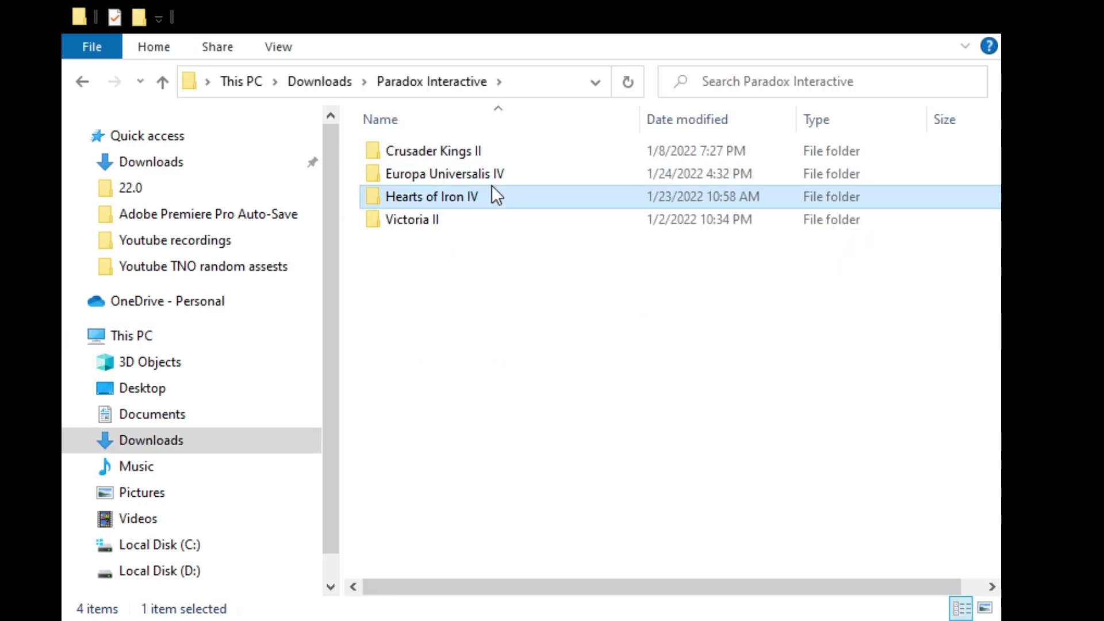
double_click(492, 189)
double_click(433, 318)
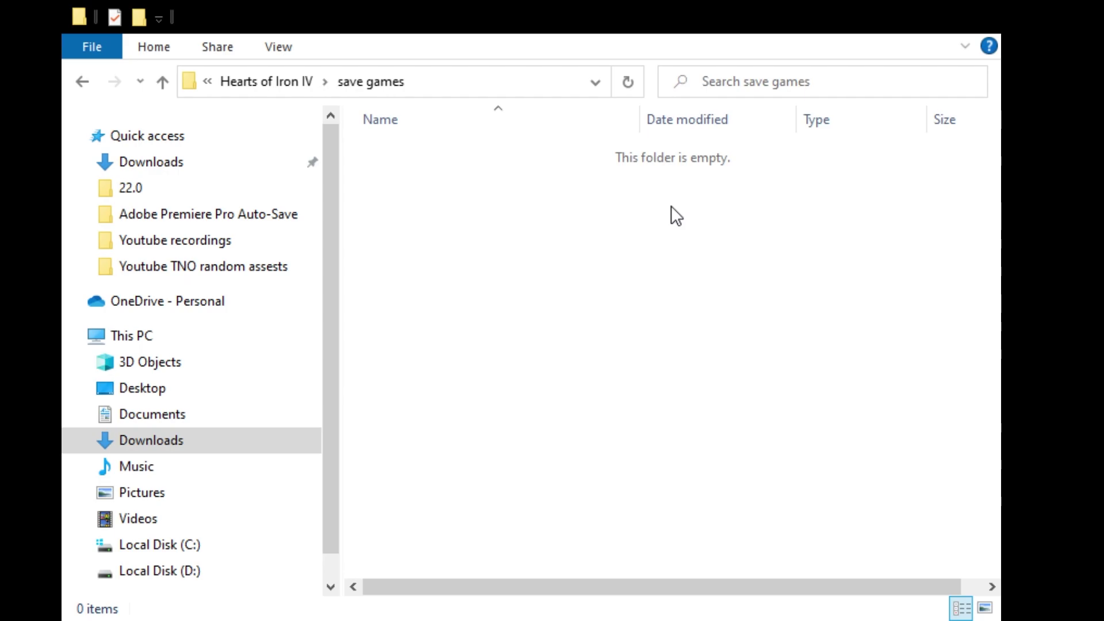
key(alt+Left)
key(alt+Left)
key(alt+Left)
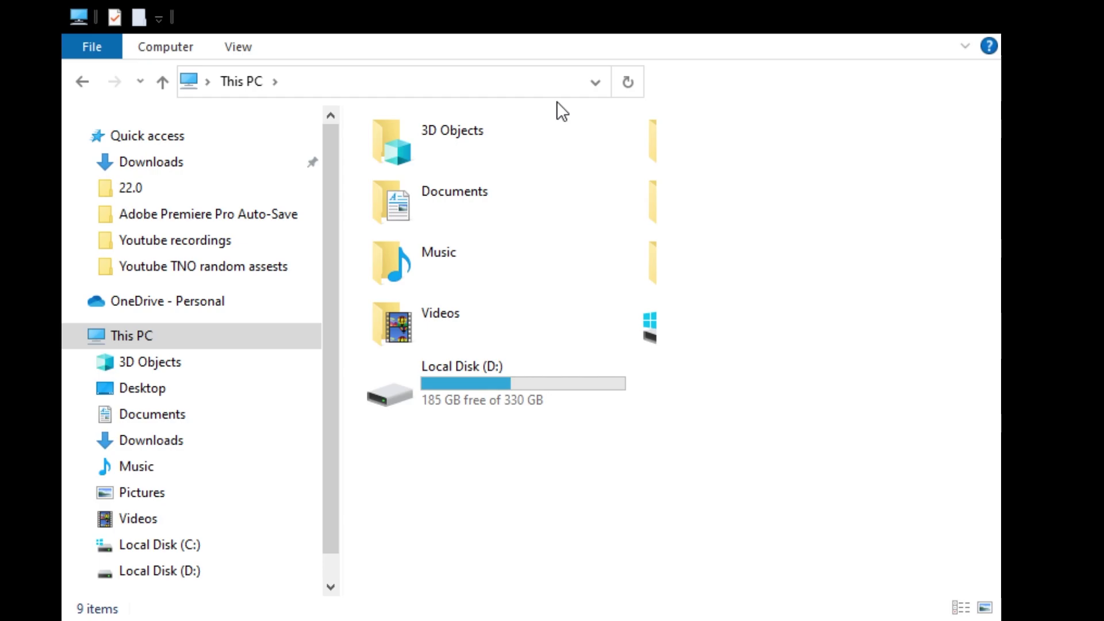
Open Hearts of Iron IV under Documents > Paradox Interactive, check its save games folder and return to the game folder
key(alt+Right)
key(alt+Right)
double_click(439, 218)
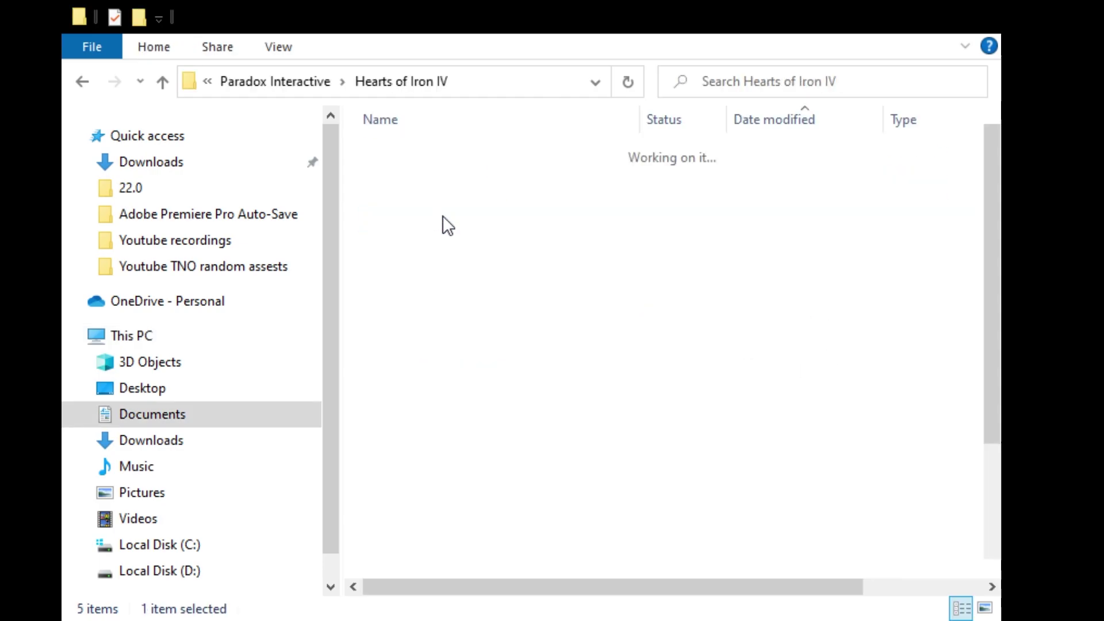
click(421, 381)
double_click(420, 379)
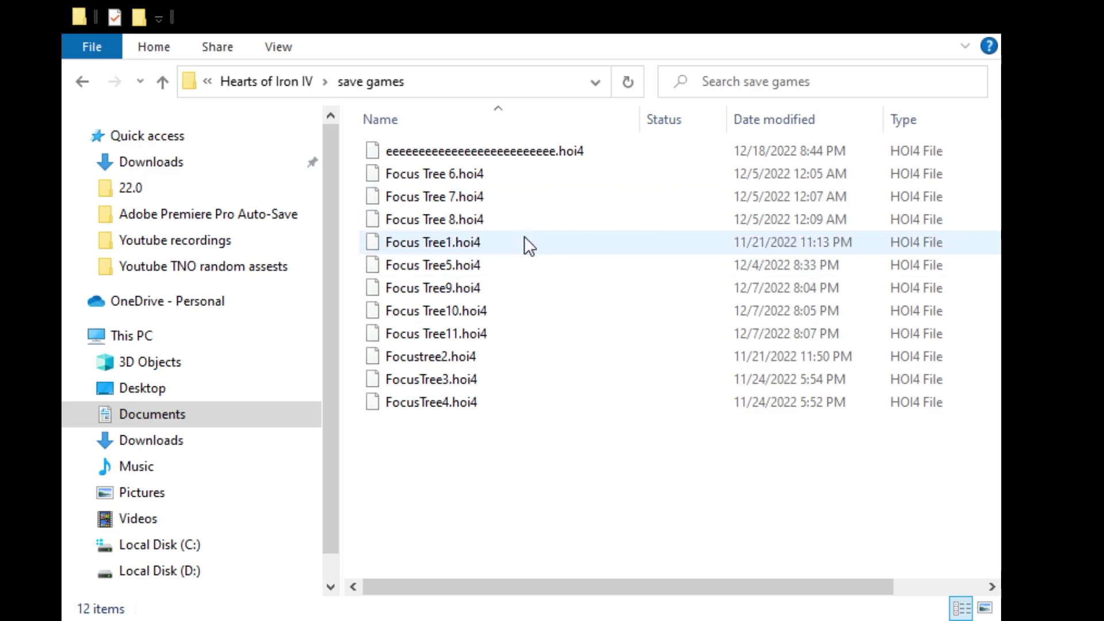
key(alt+Left)
click(346, 280)
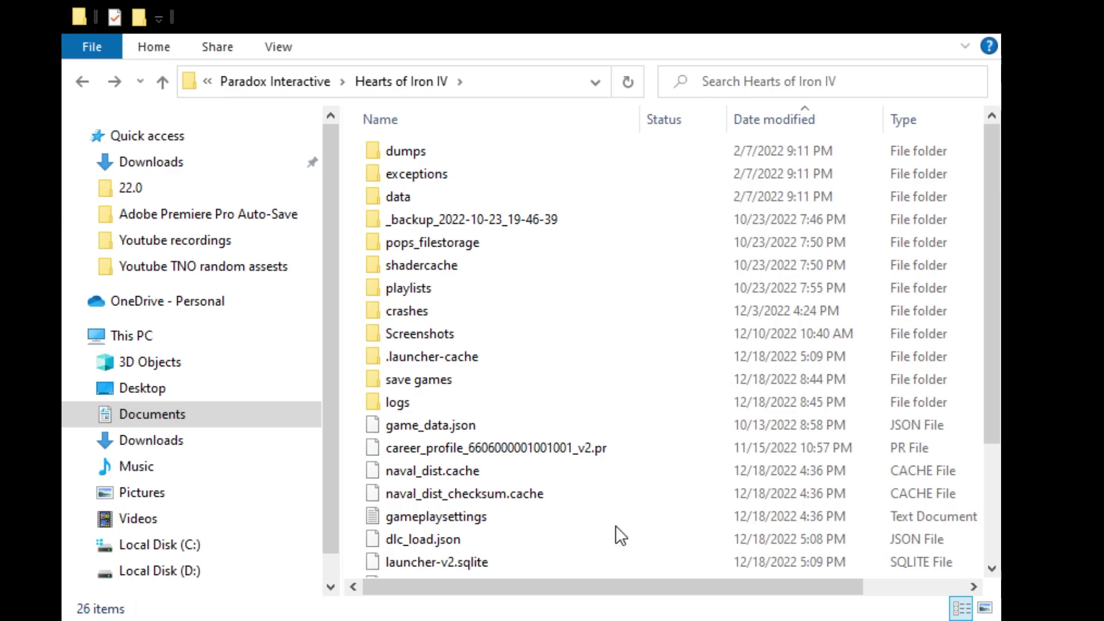
Create a folder named "mod" in the Hearts of Iron IV folder, look inside it and return
key(ctrl+shift+n)
text(mod)
key(Return)
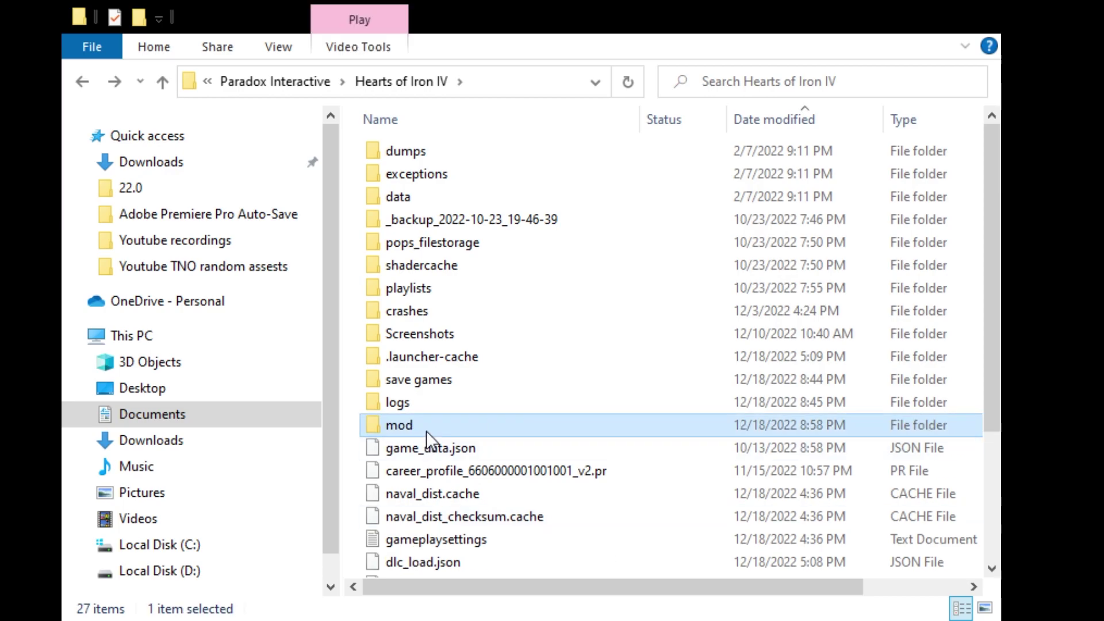
double_click(426, 430)
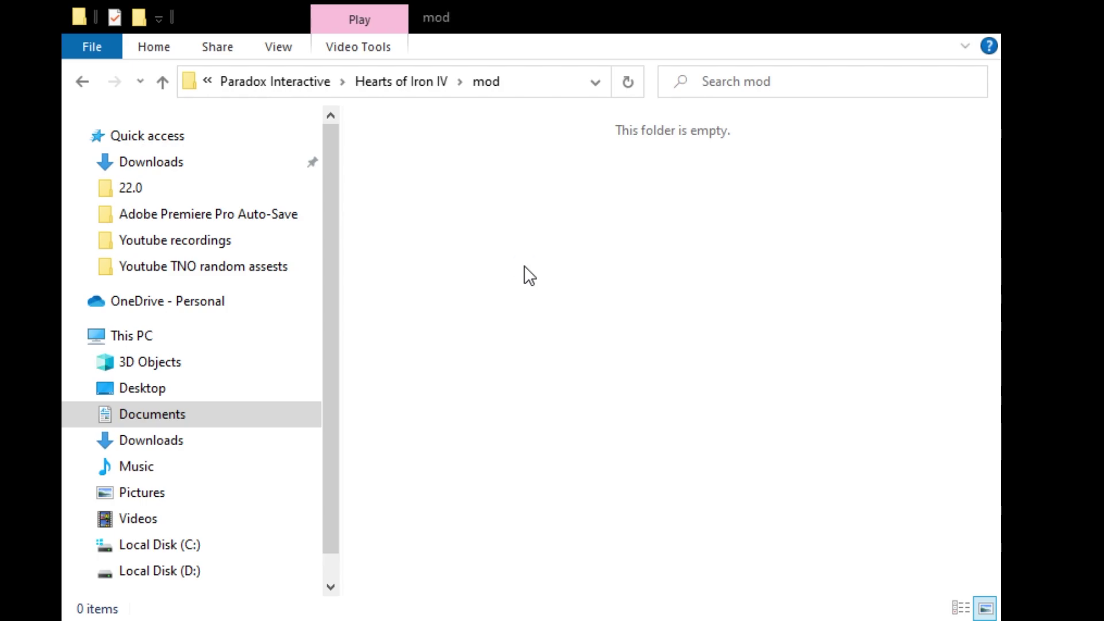
key(alt+Left)
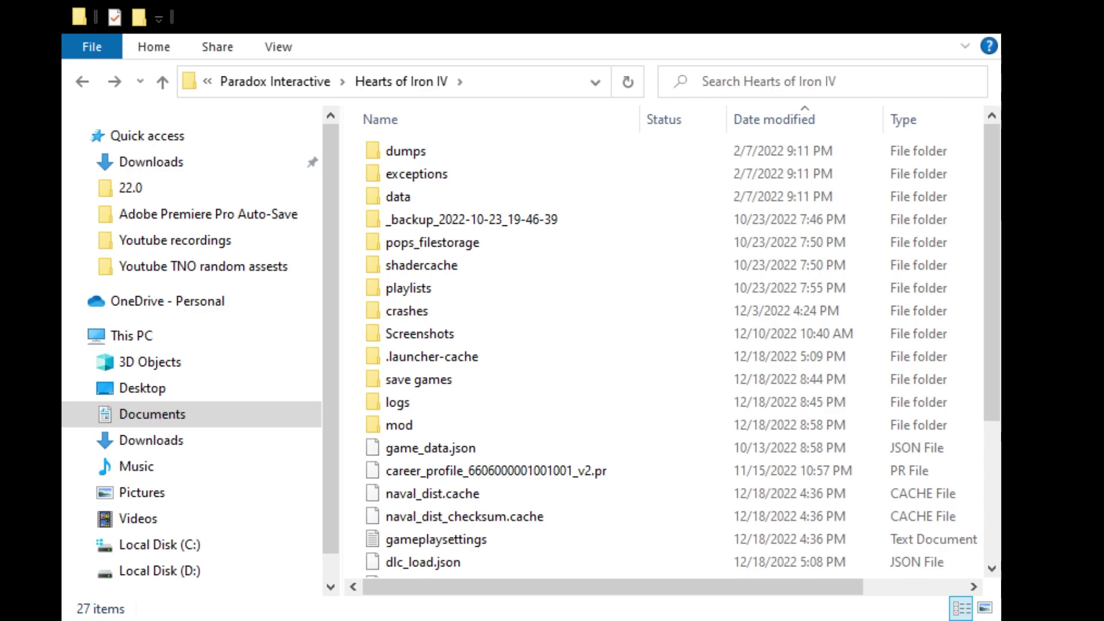
Create a folder named "workshop" beside the mod folder and open it
key(ctrl+shift+n)
text(workshop)
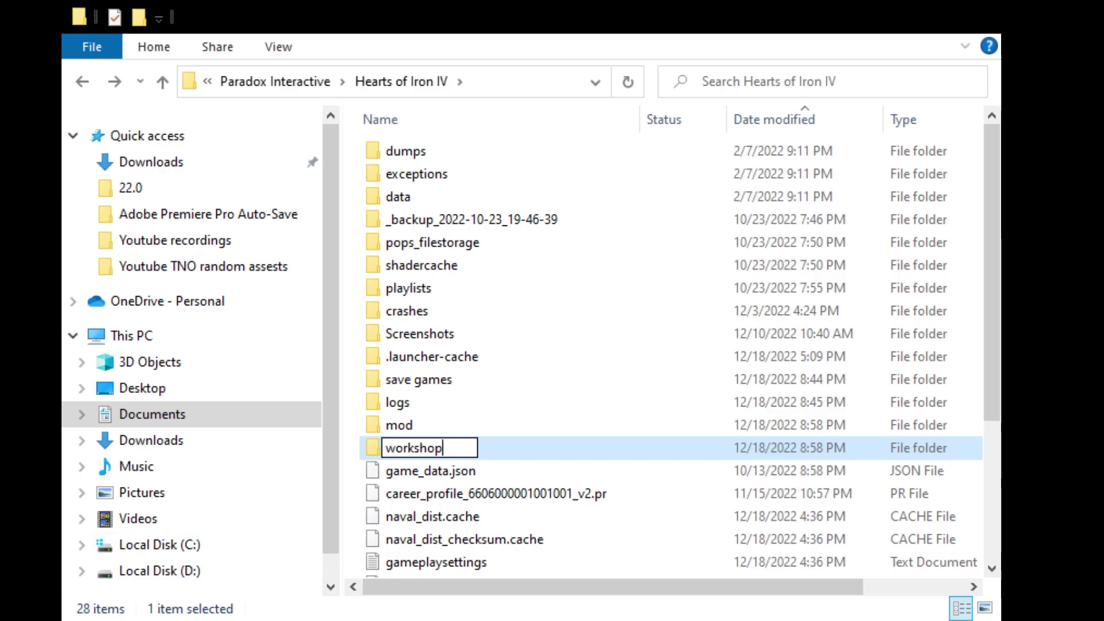
click(446, 454)
double_click(446, 454)
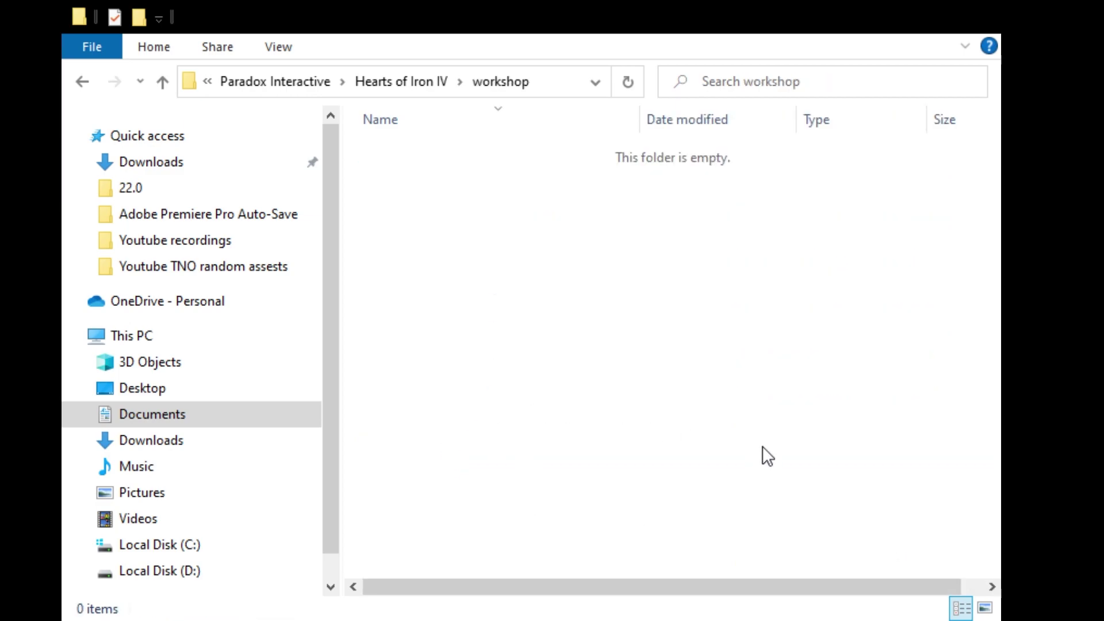
Create a folder named "content" inside the workshop folder and open it
key(ctrl+shift+n)
text(content)
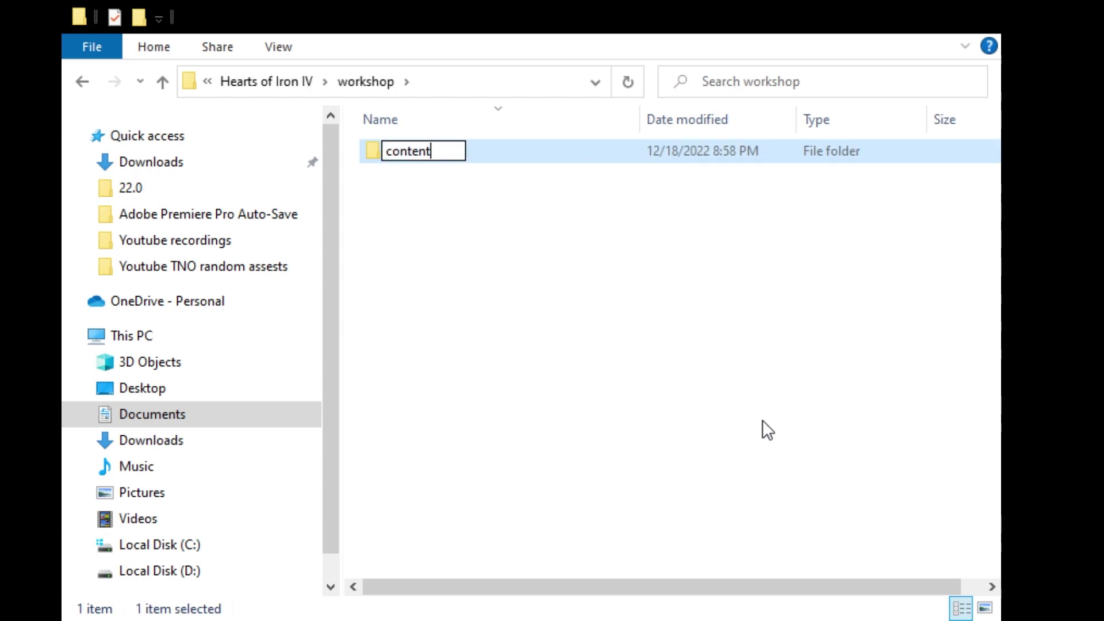
key(Return)
double_click(469, 160)
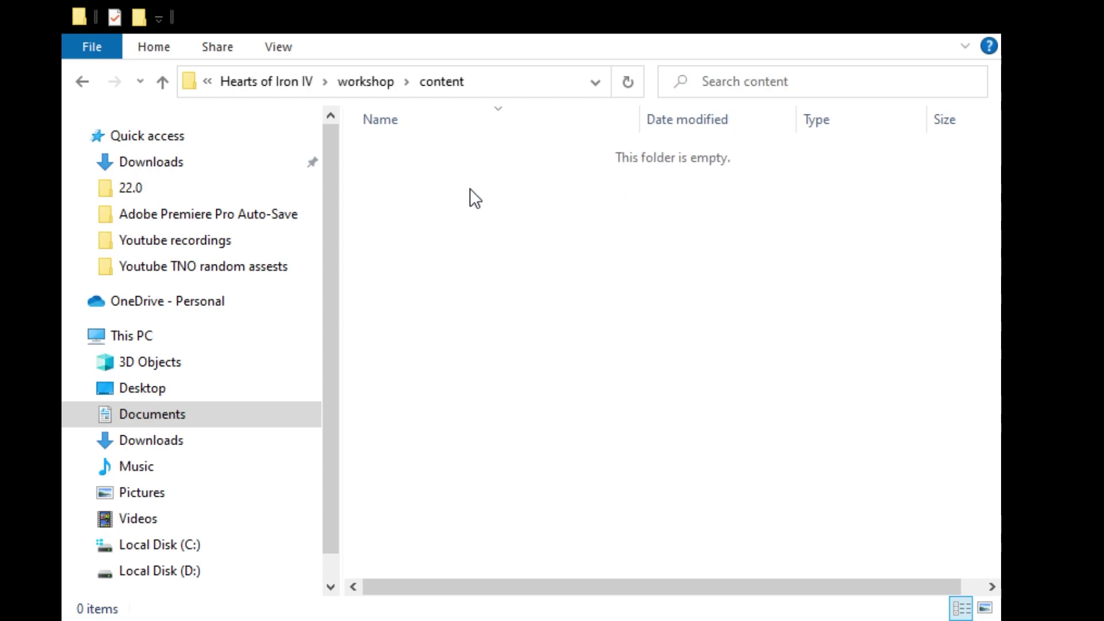
key(ctrl+shift+n)
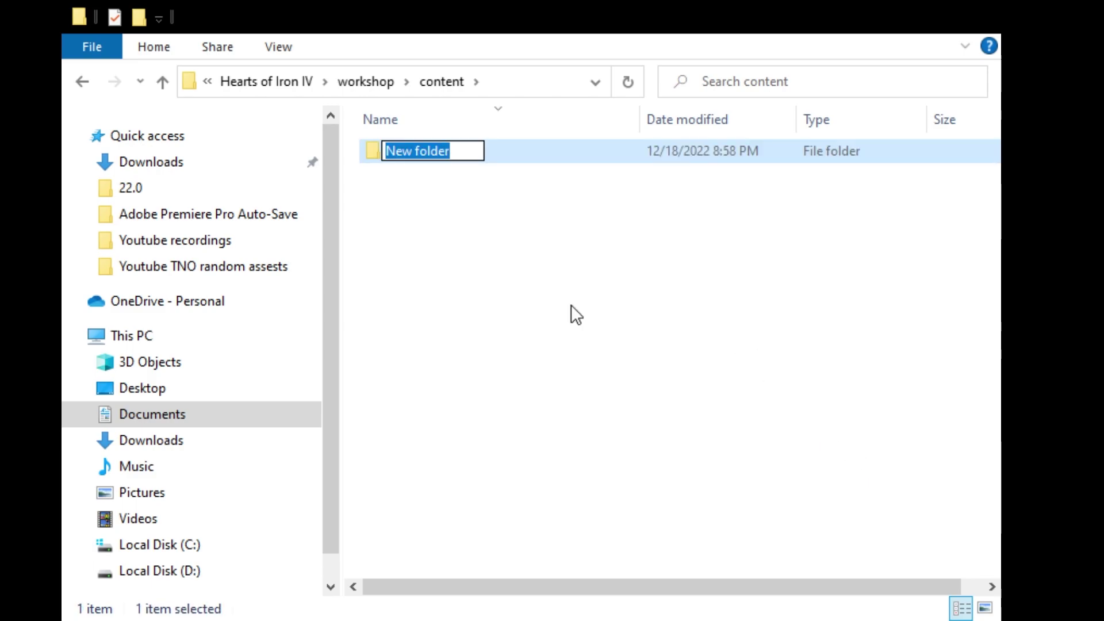
key(Return)
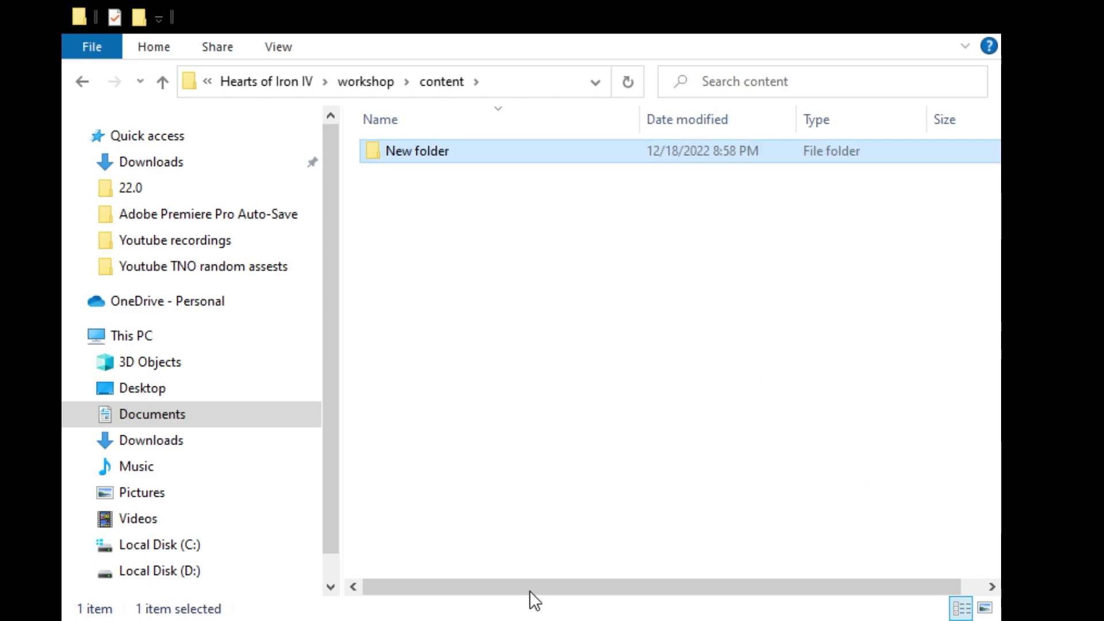
key(F2)
text(281990)
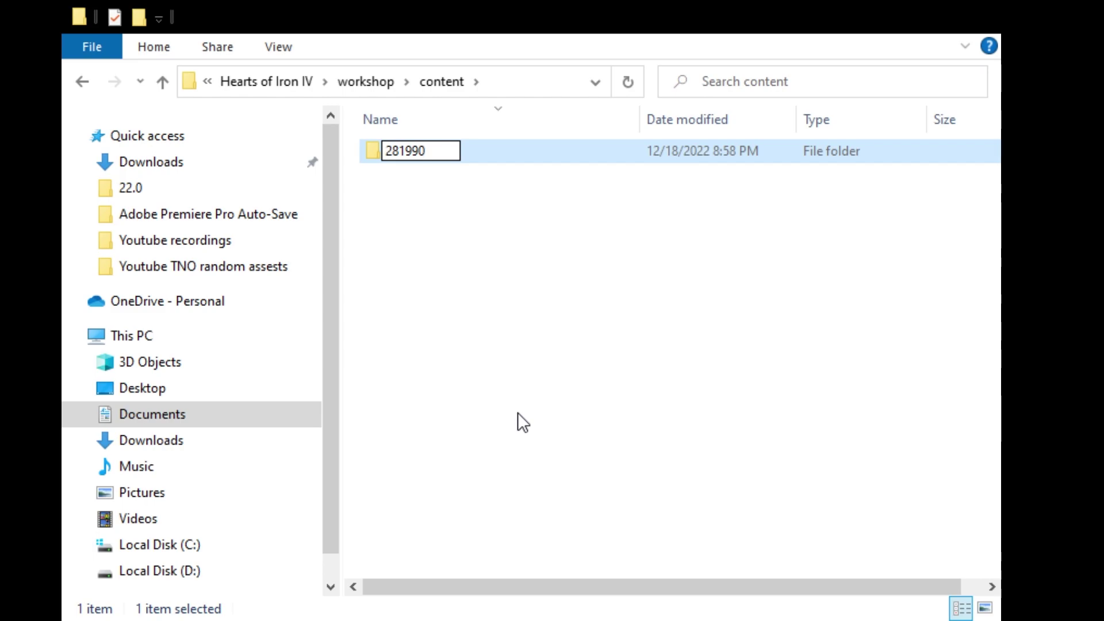
key(Return)
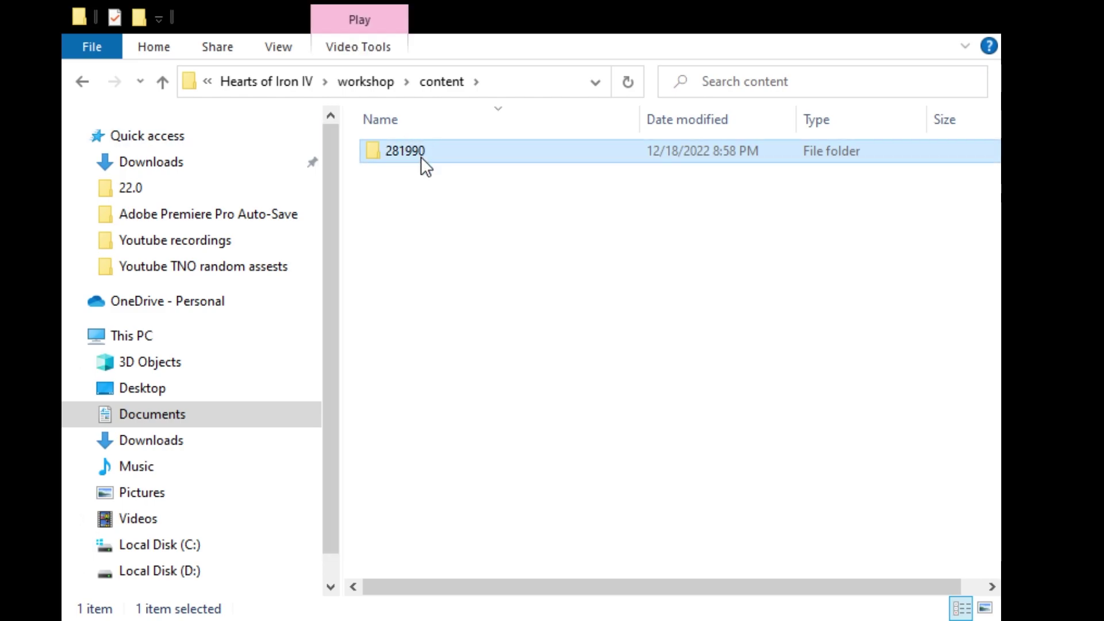
double_click(421, 156)
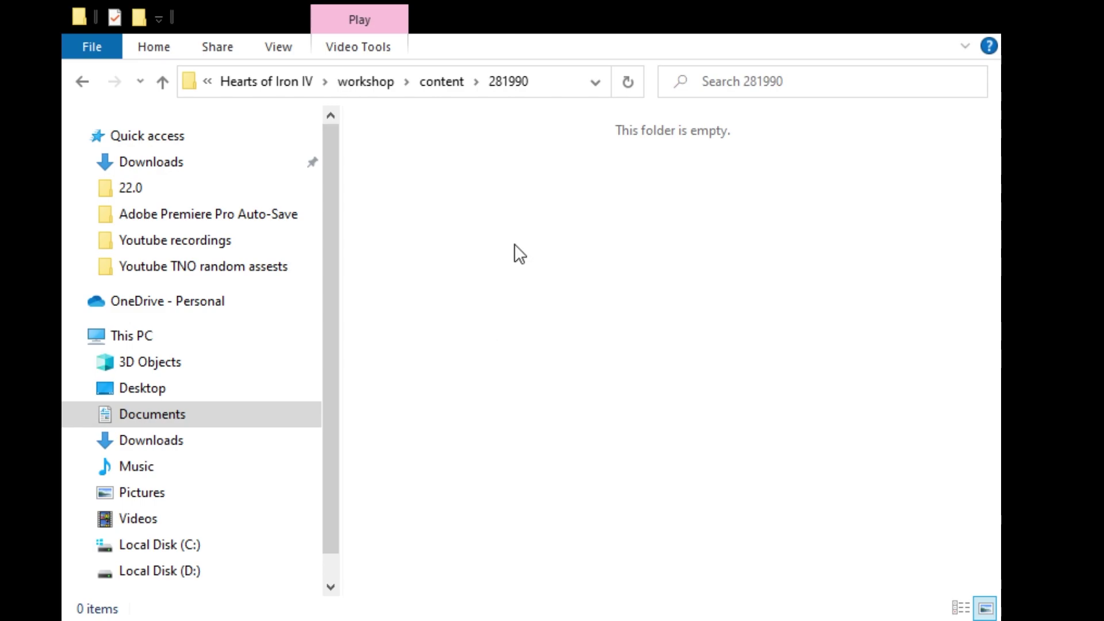
key(ctrl+v)
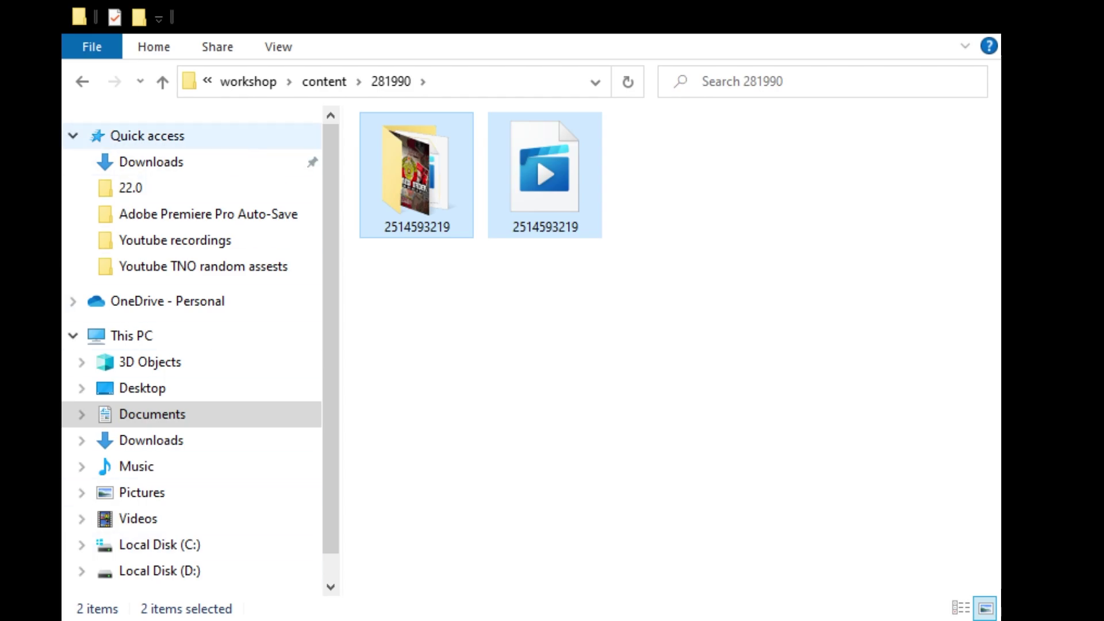
click(183, 162)
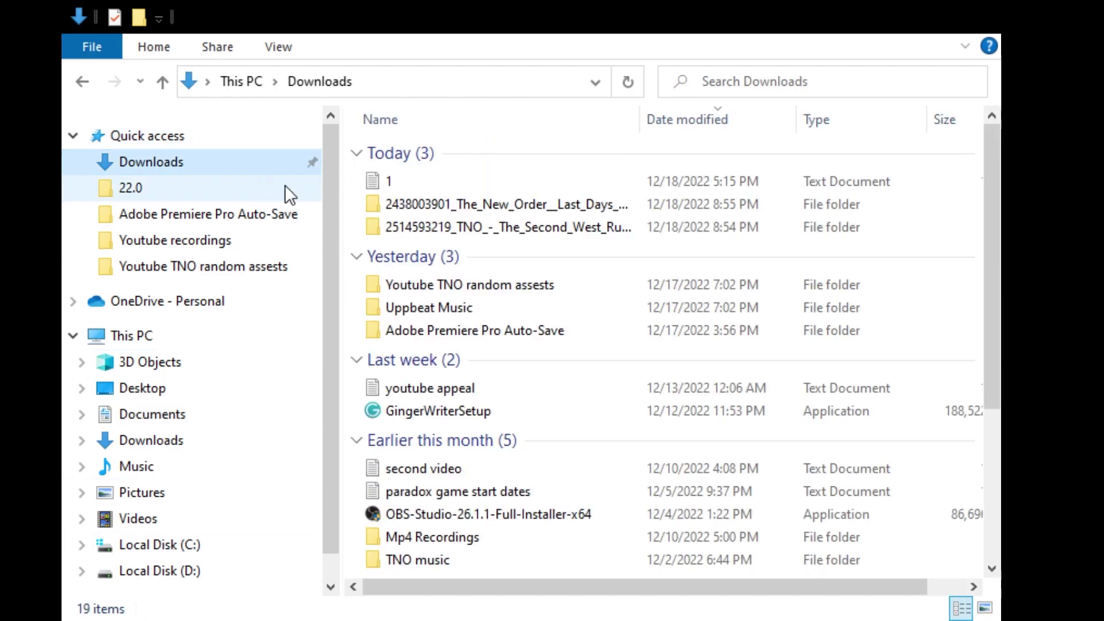
double_click(439, 212)
drag(814, 301, 416, 161)
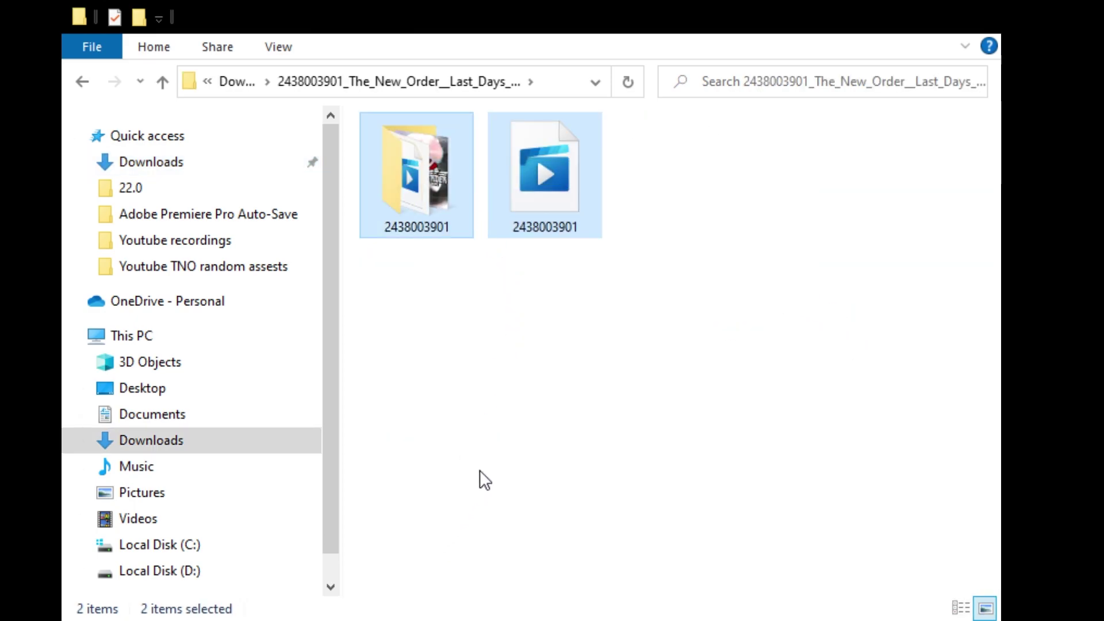
click(479, 380)
Go back to the Hearts of Iron IV folder under Documents > Paradox Interactive, glance into save games and return
click(198, 343)
click(727, 447)
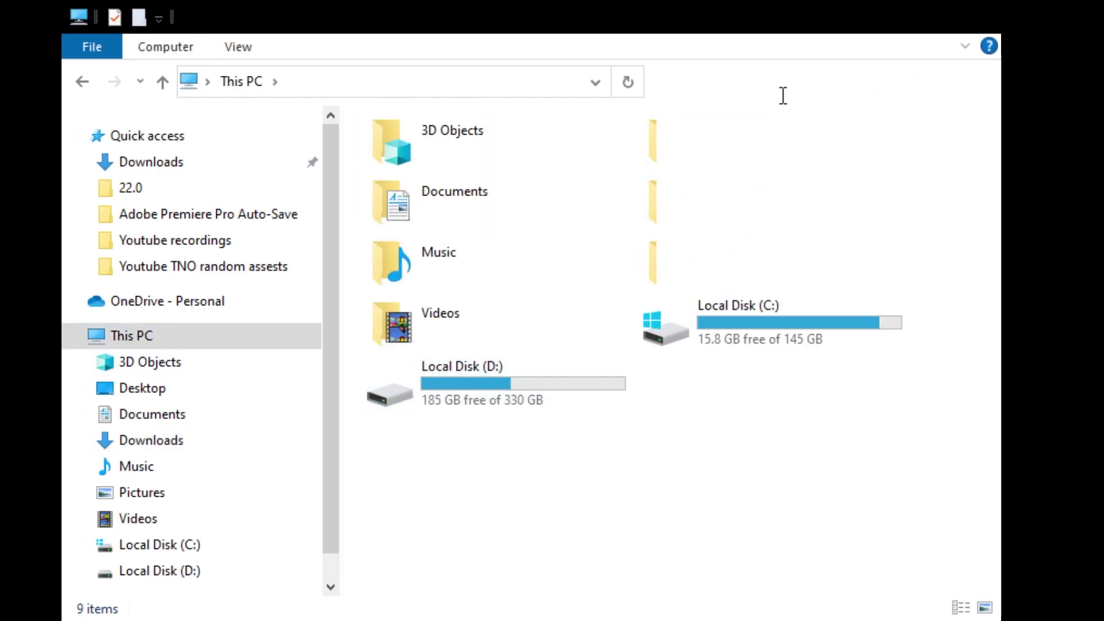
key(alt+Left)
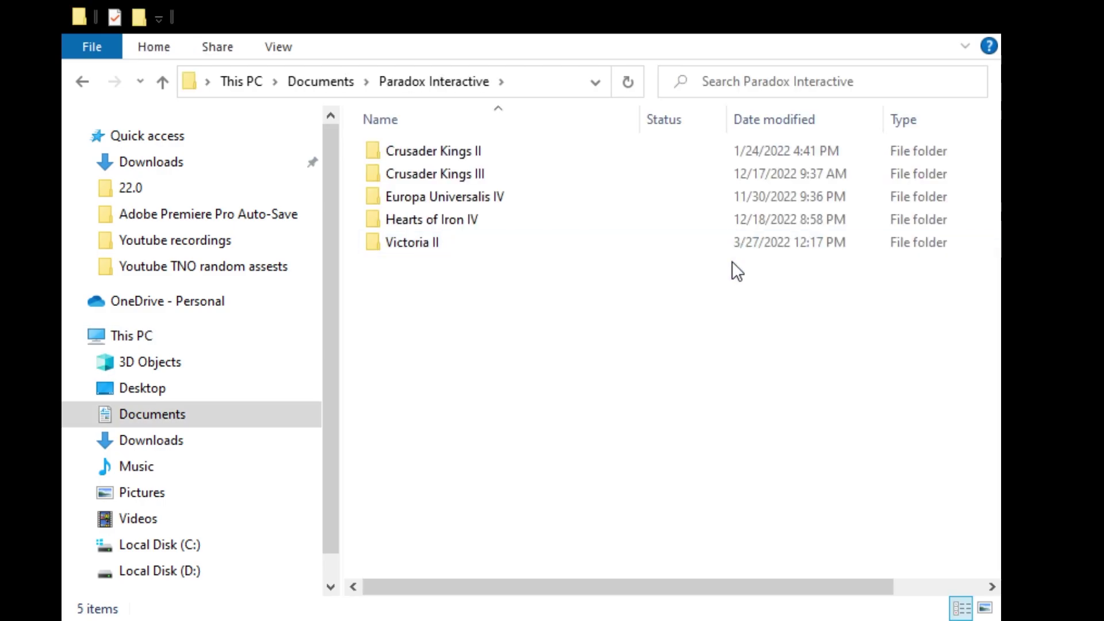
click(450, 219)
double_click(450, 220)
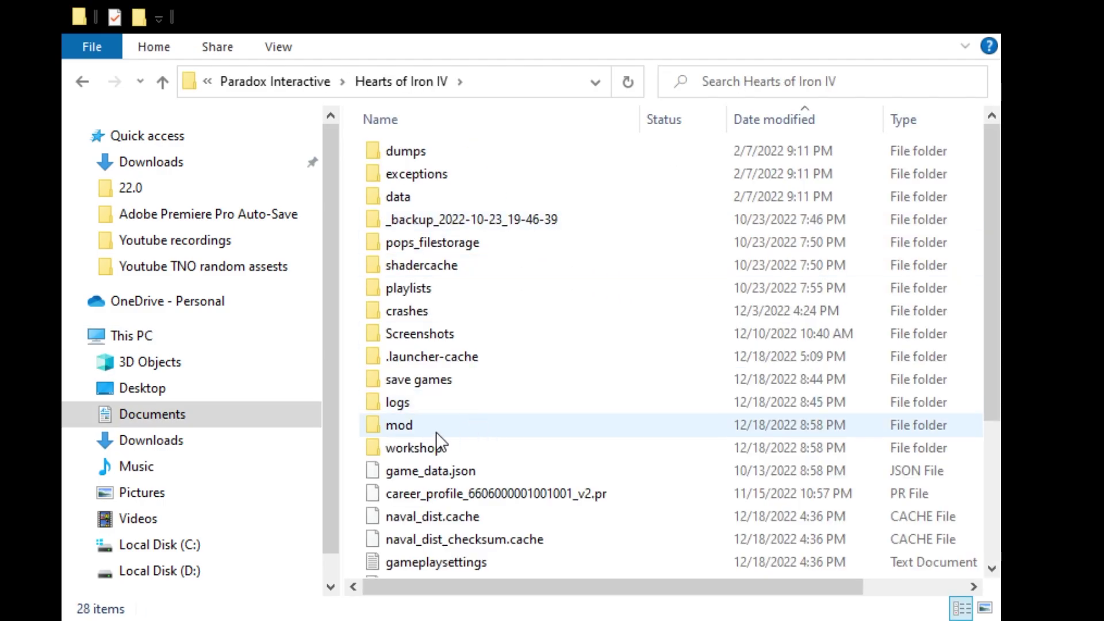
double_click(460, 378)
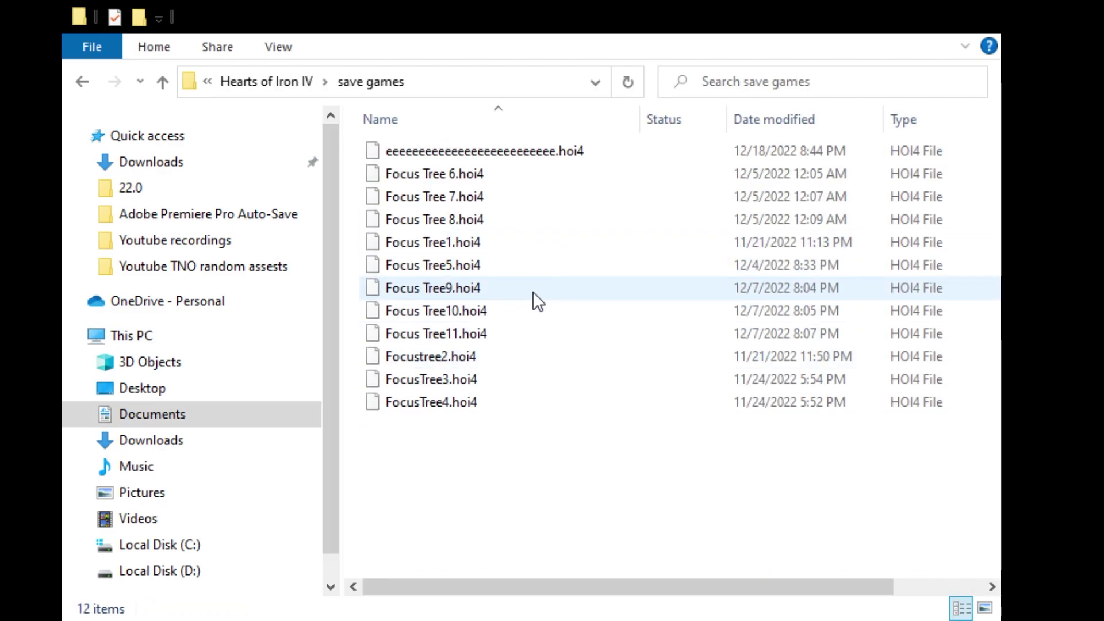
key(alt+Left)
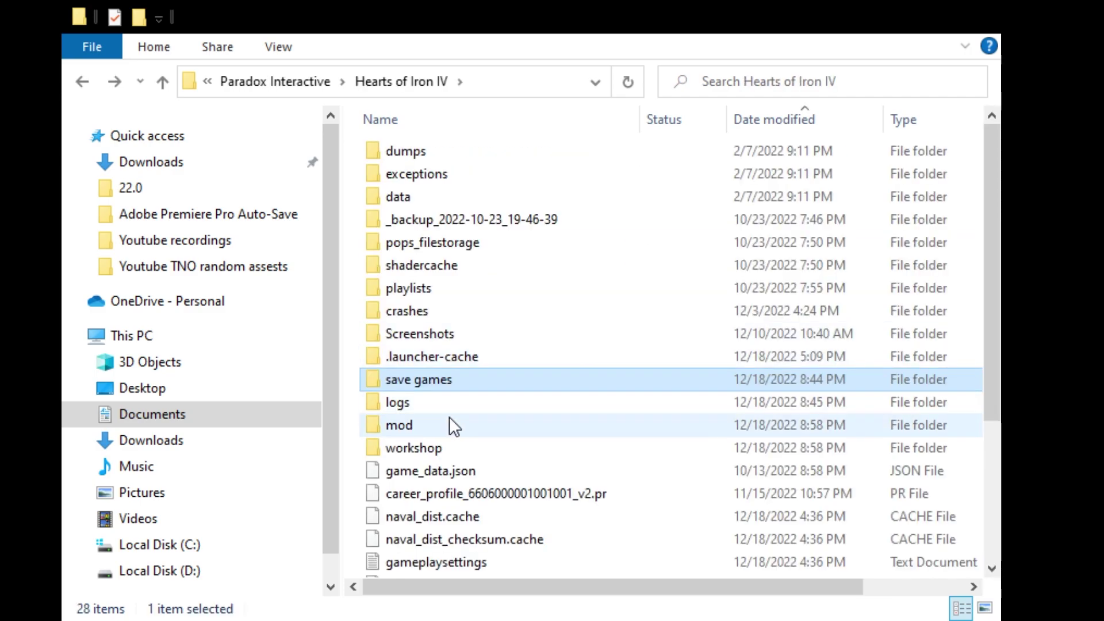
click(432, 424)
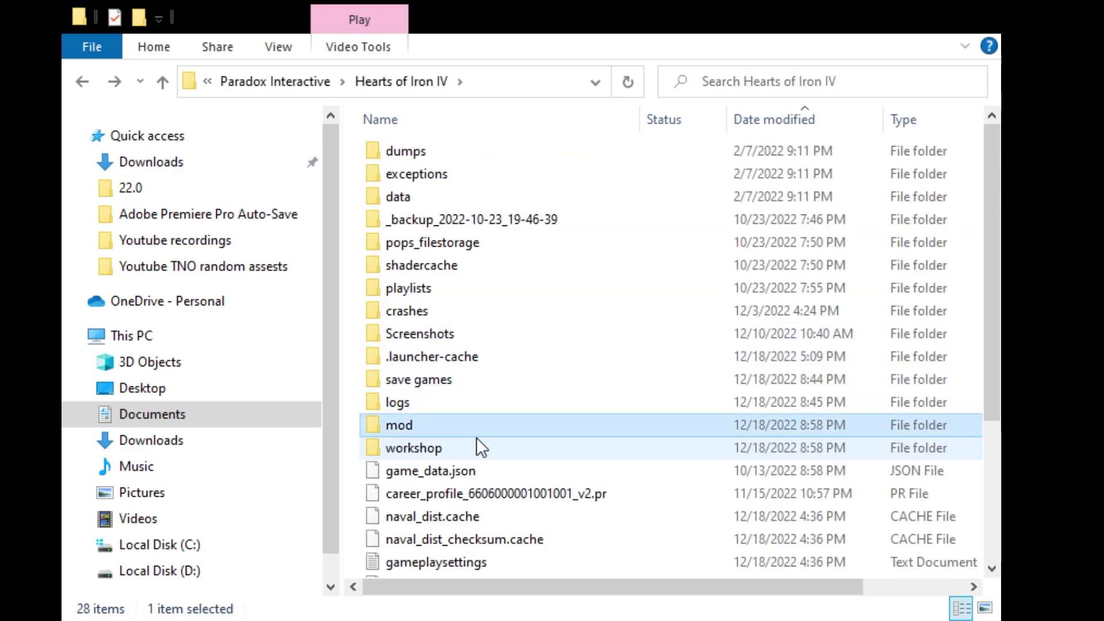
double_click(488, 430)
key(ctrl+v)
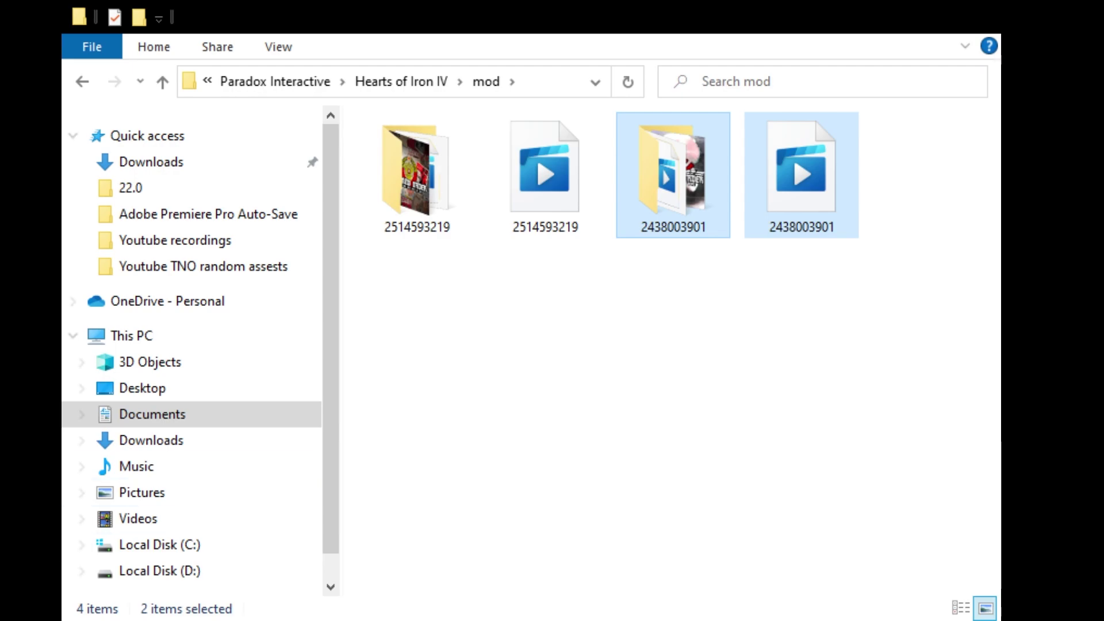
click(561, 376)
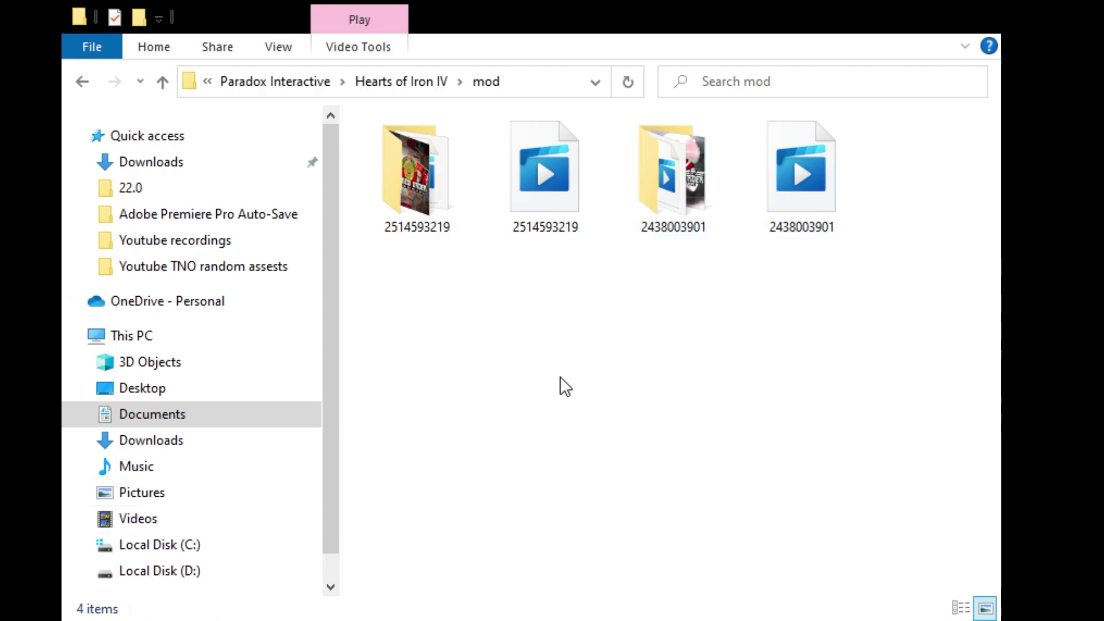
key(alt+Left)
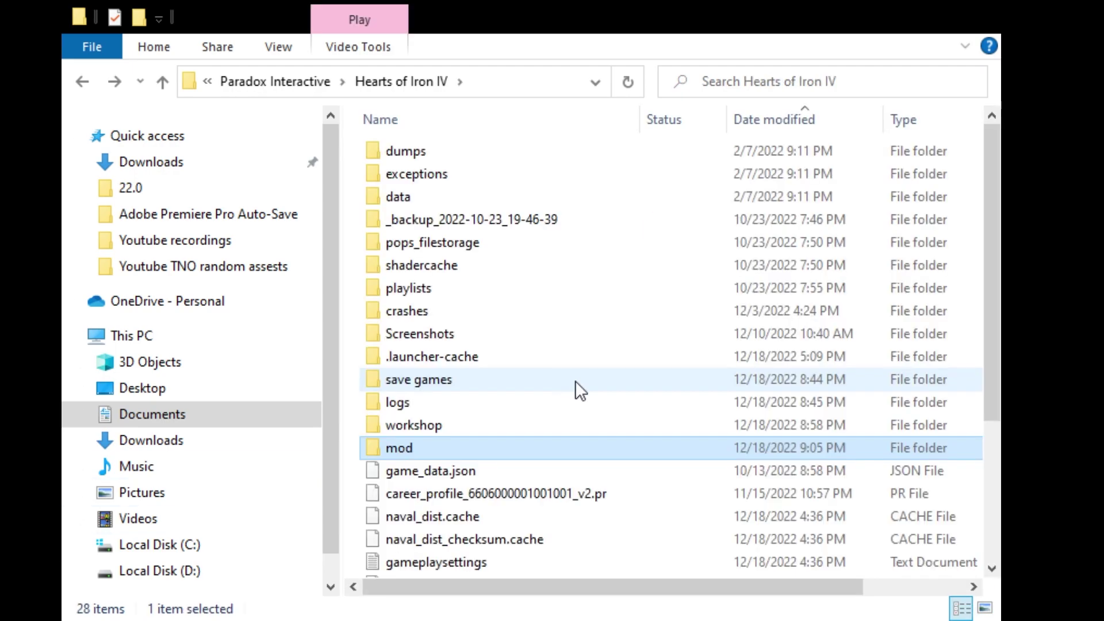
double_click(474, 429)
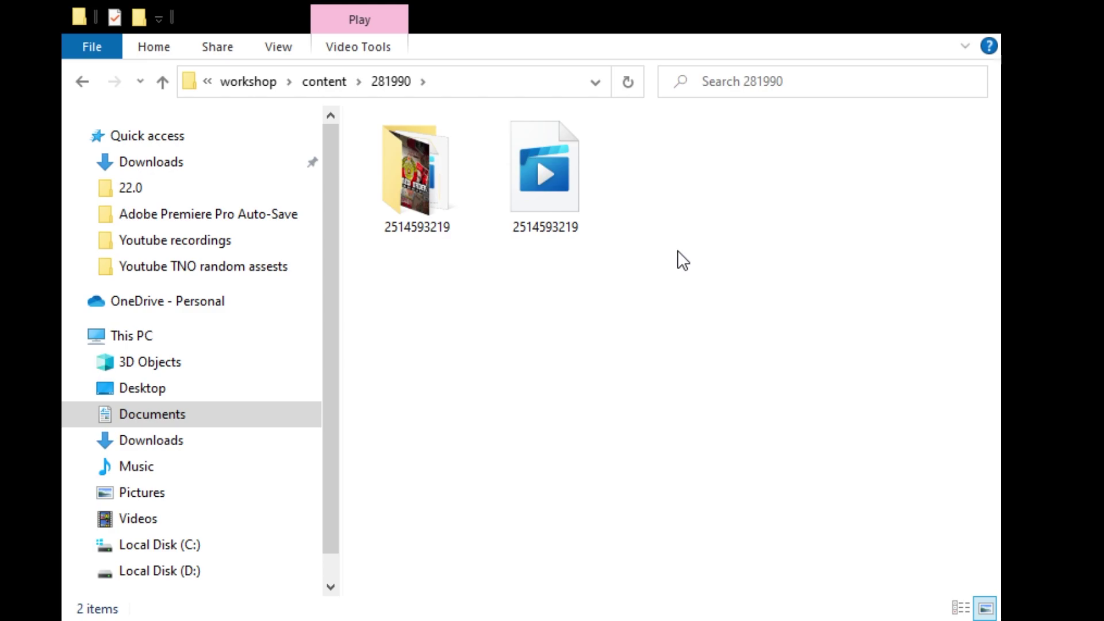
key(ctrl+v)
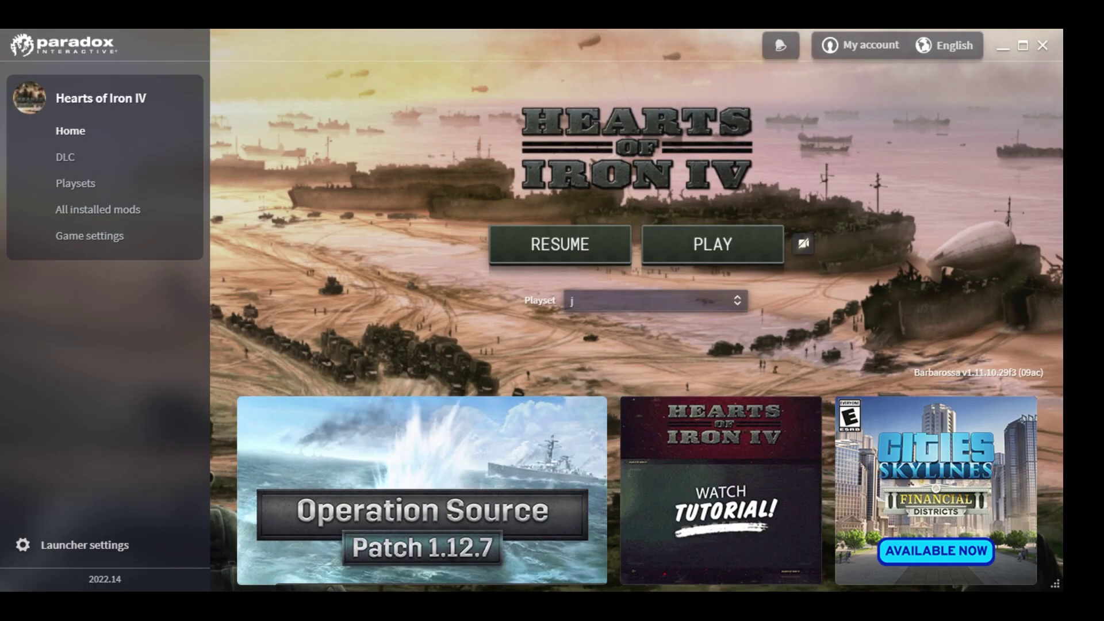
Switch to the Paradox launcher and check all installed mods, including the warning on TNO - The Second West Russian War
click(104, 221)
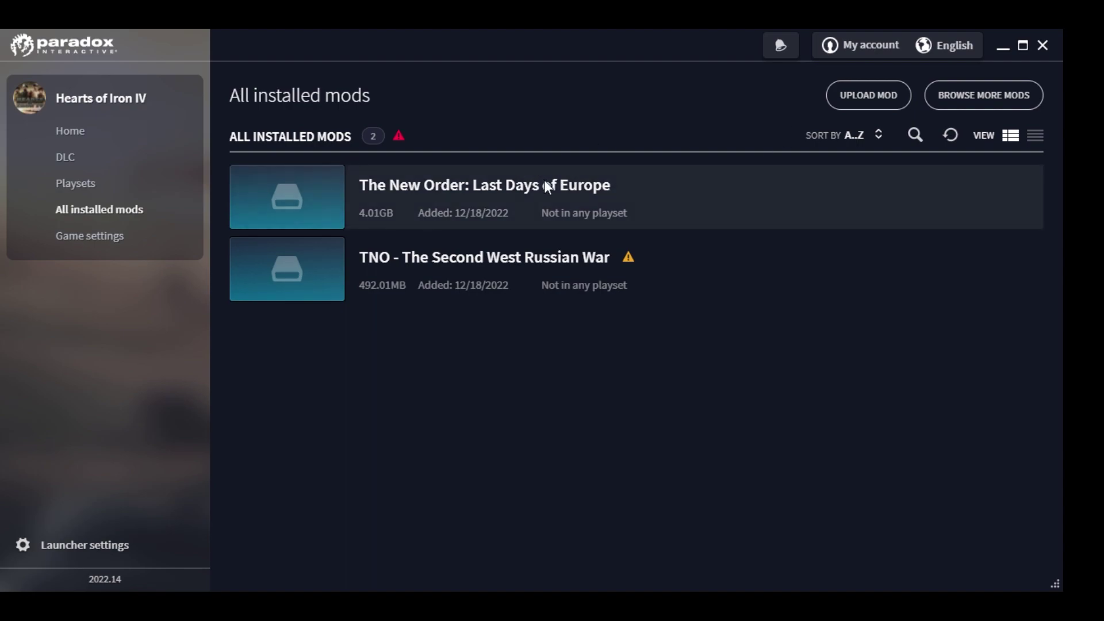
mouse_move(629, 256)
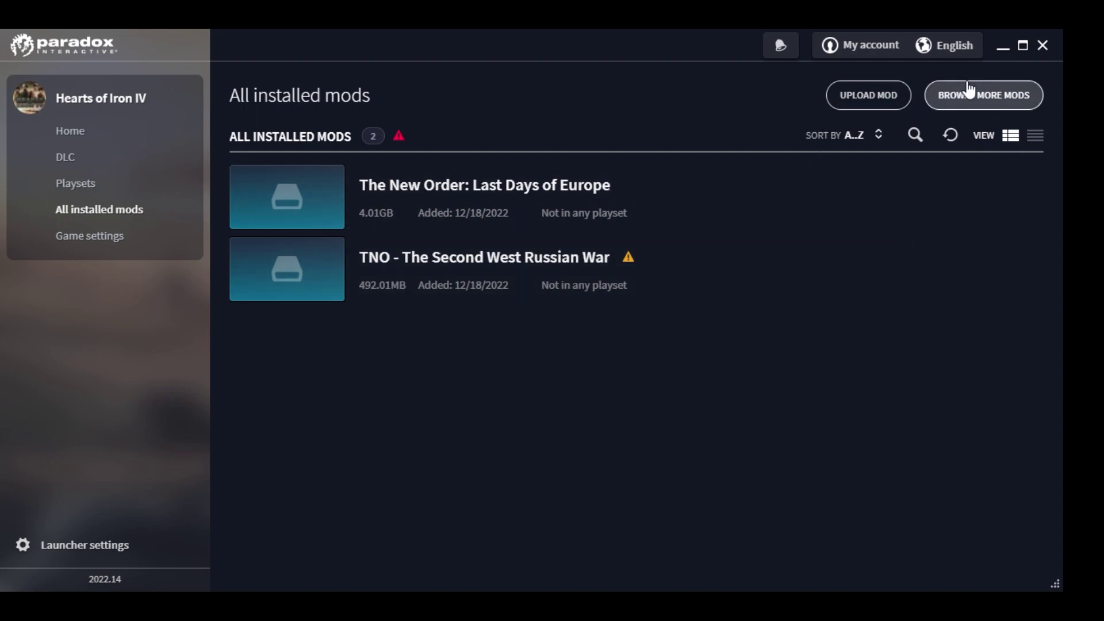
Browse for more mods on the Paradox Mods site and search the Hearts of Iron IV mods for "Brave New World"
click(970, 92)
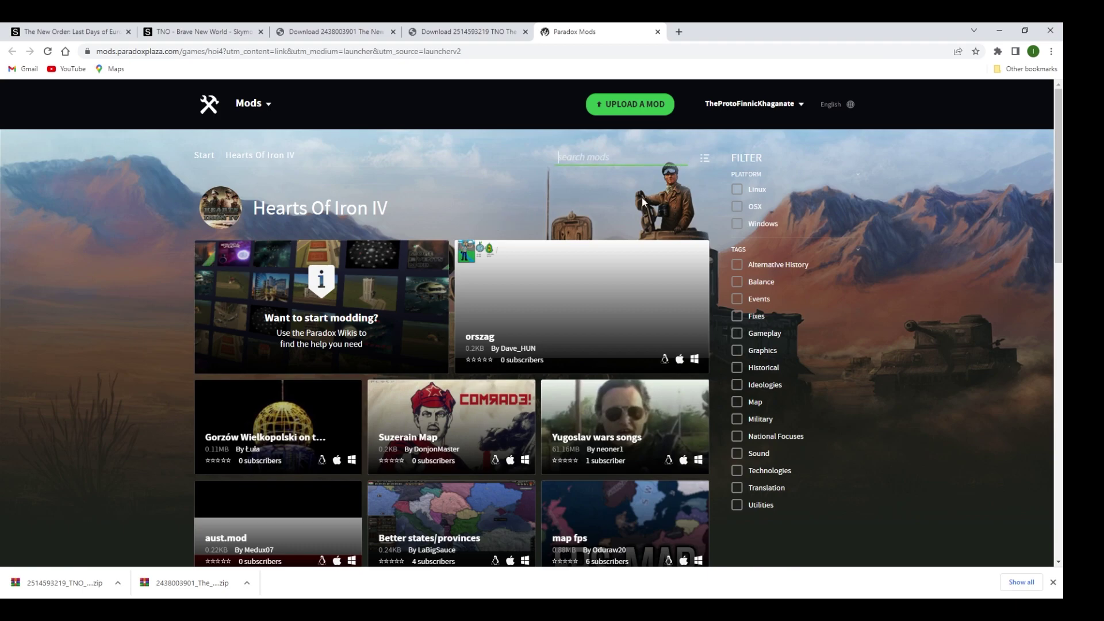
click(682, 158)
text(Brave New World)
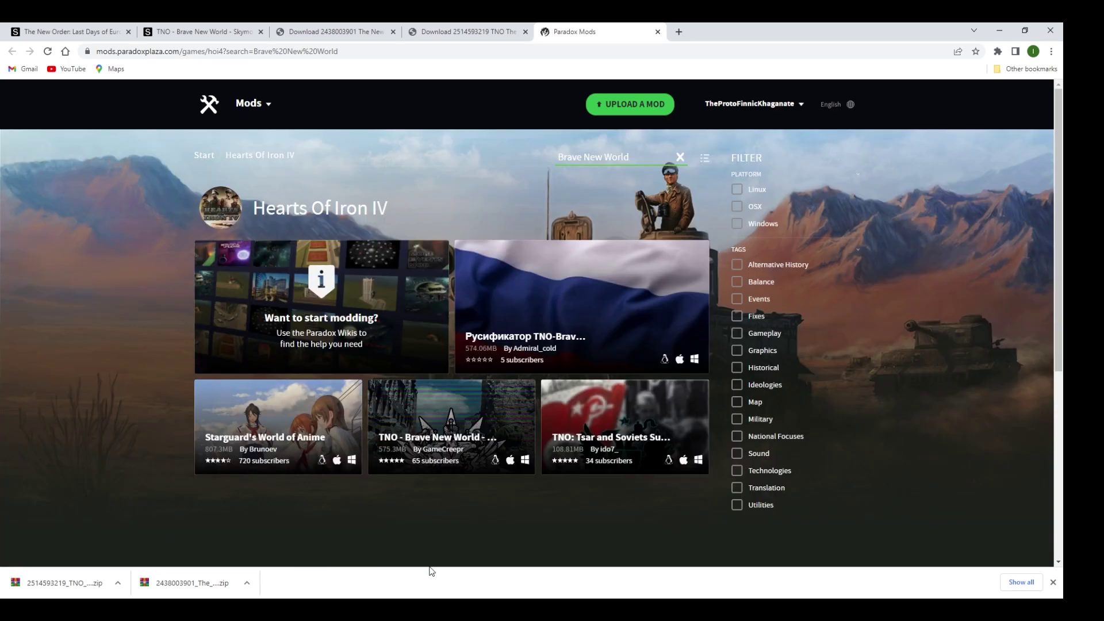
Open the TNO - Brave New World - Reupload mod page and add its latest version (v.1)
mouse_move(418, 452)
click(438, 408)
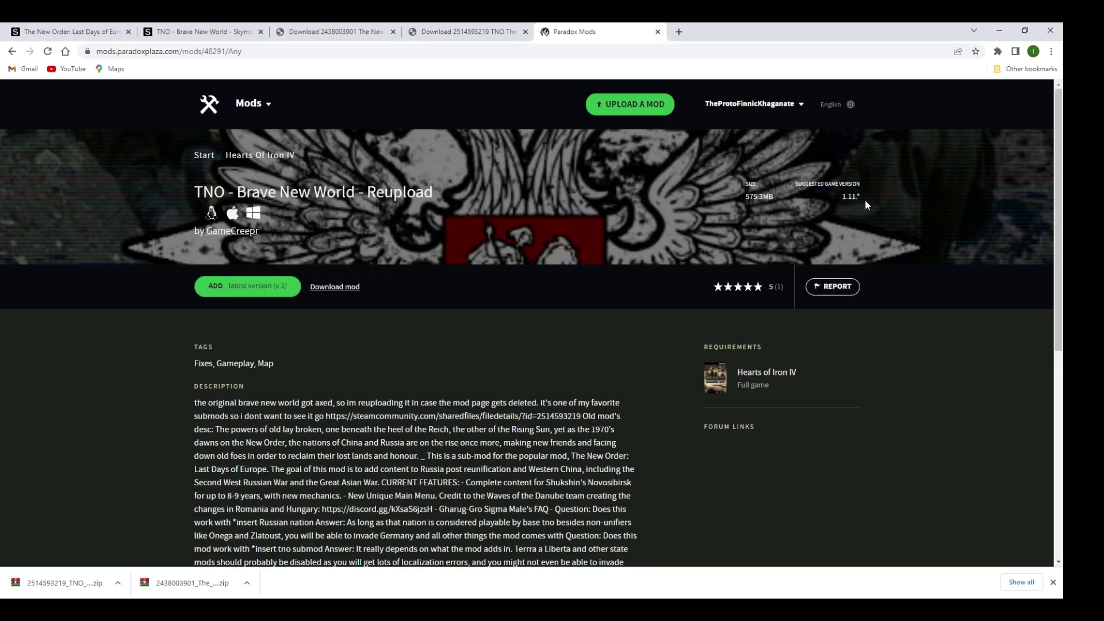
click(247, 286)
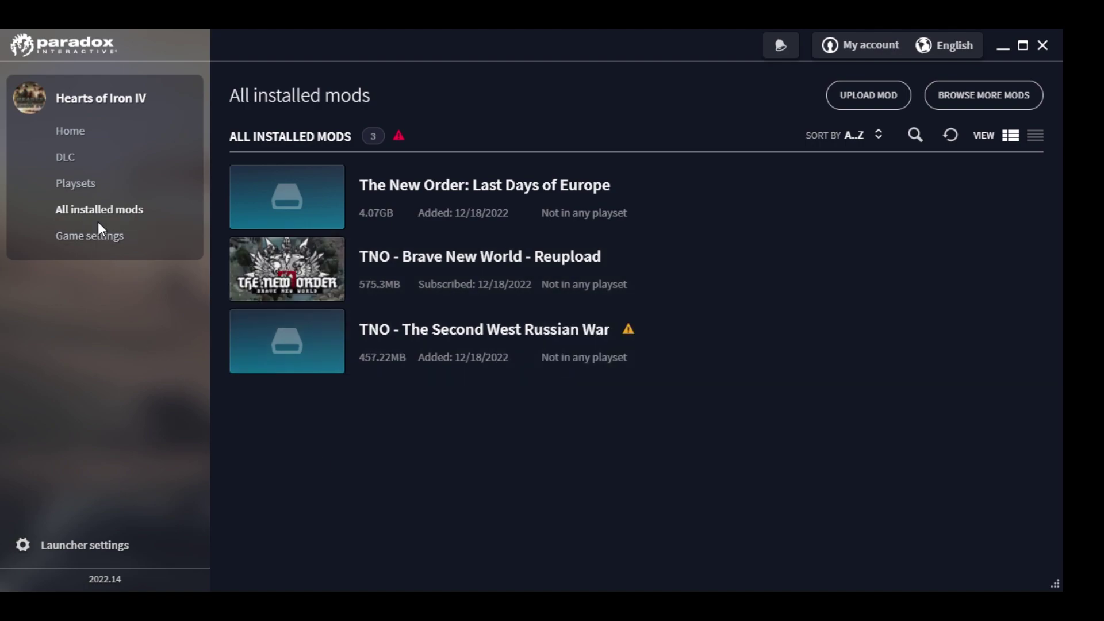
Add The New Order: Last Days of Europe and TNO - Brave New World - Reupload to playset j in the launcher
click(89, 185)
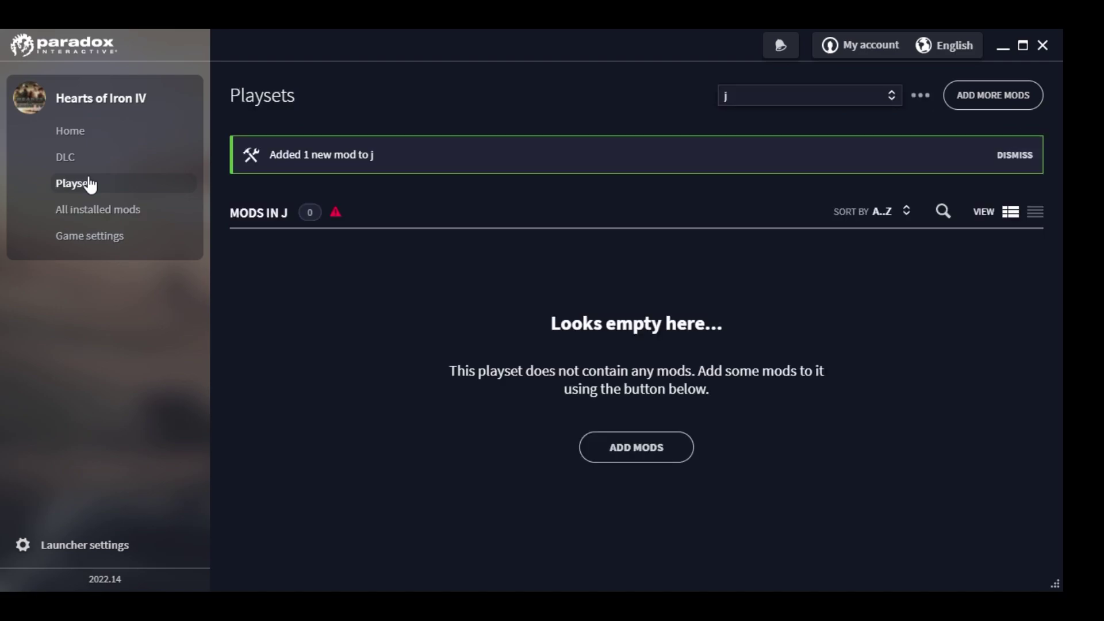
click(648, 457)
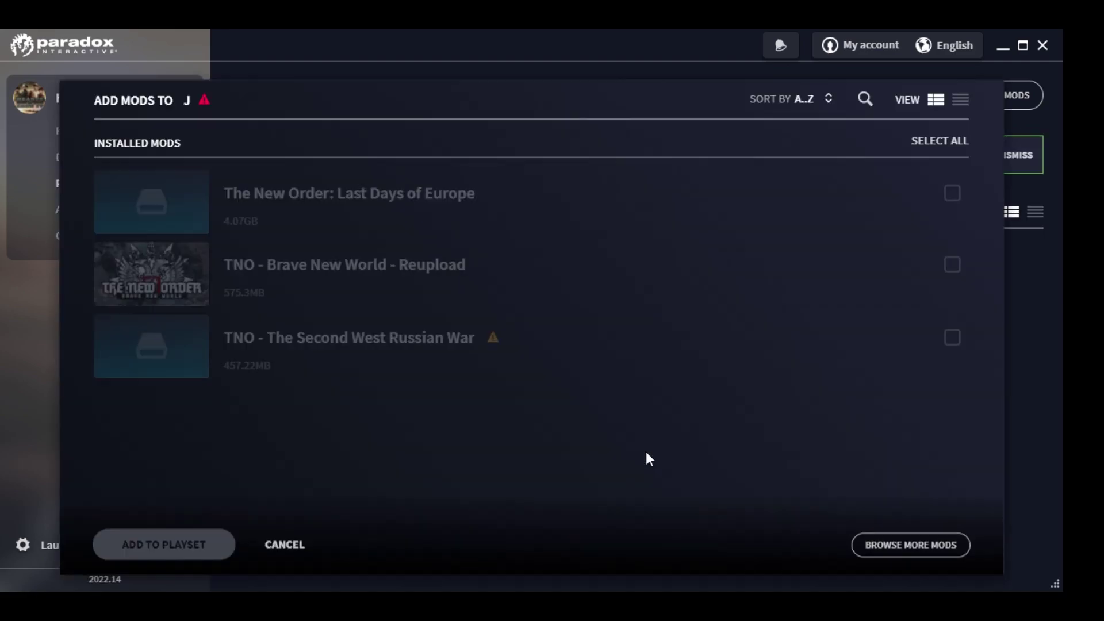
click(953, 193)
click(952, 265)
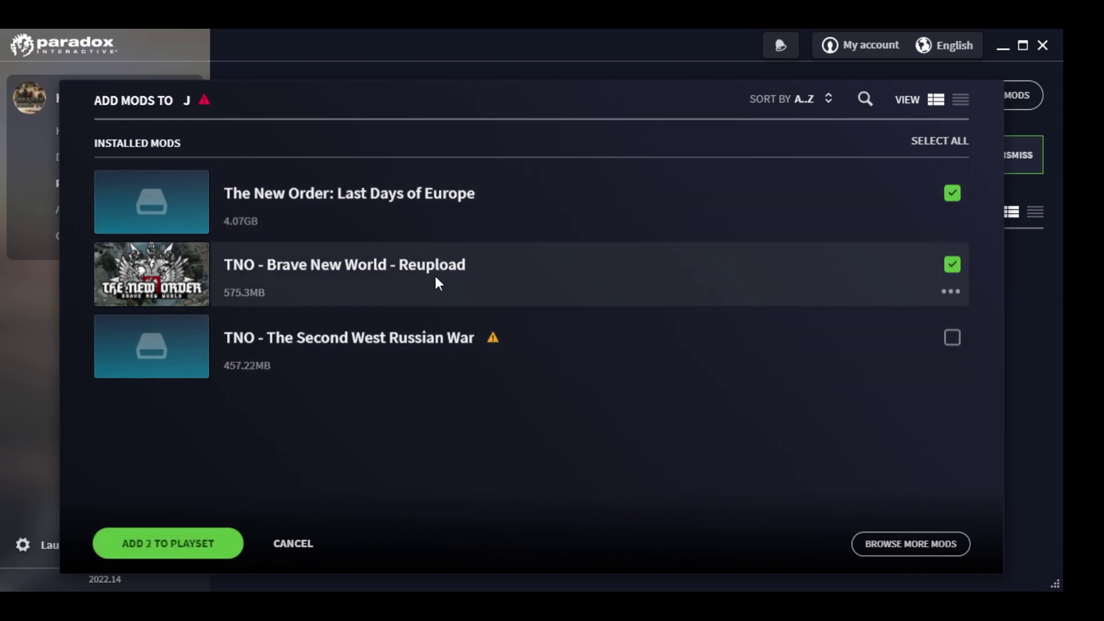
mouse_move(567, 254)
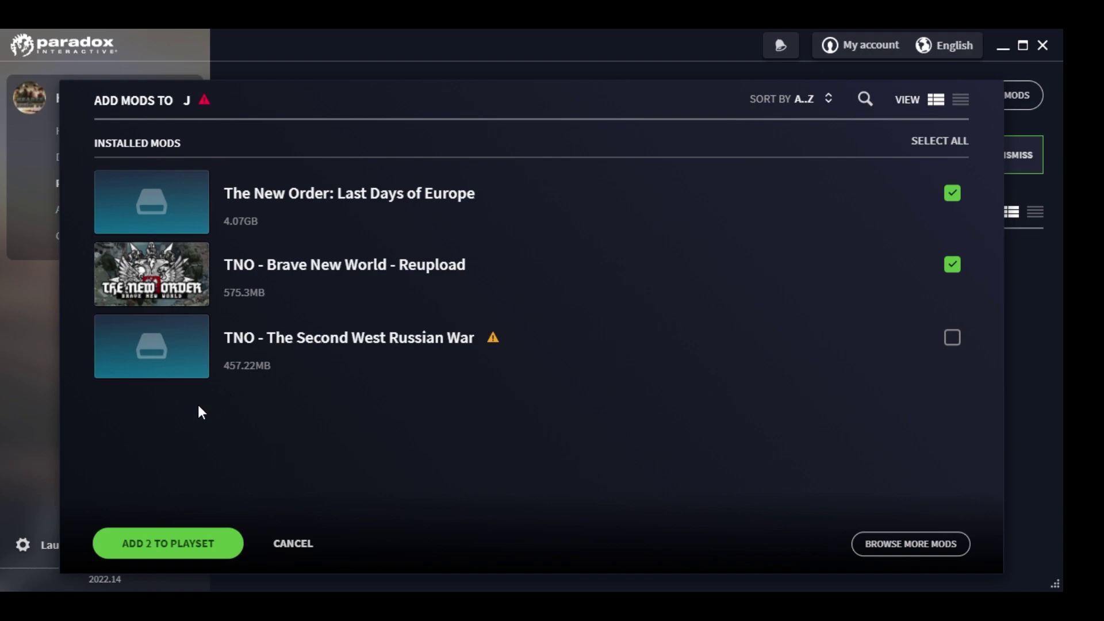
click(141, 535)
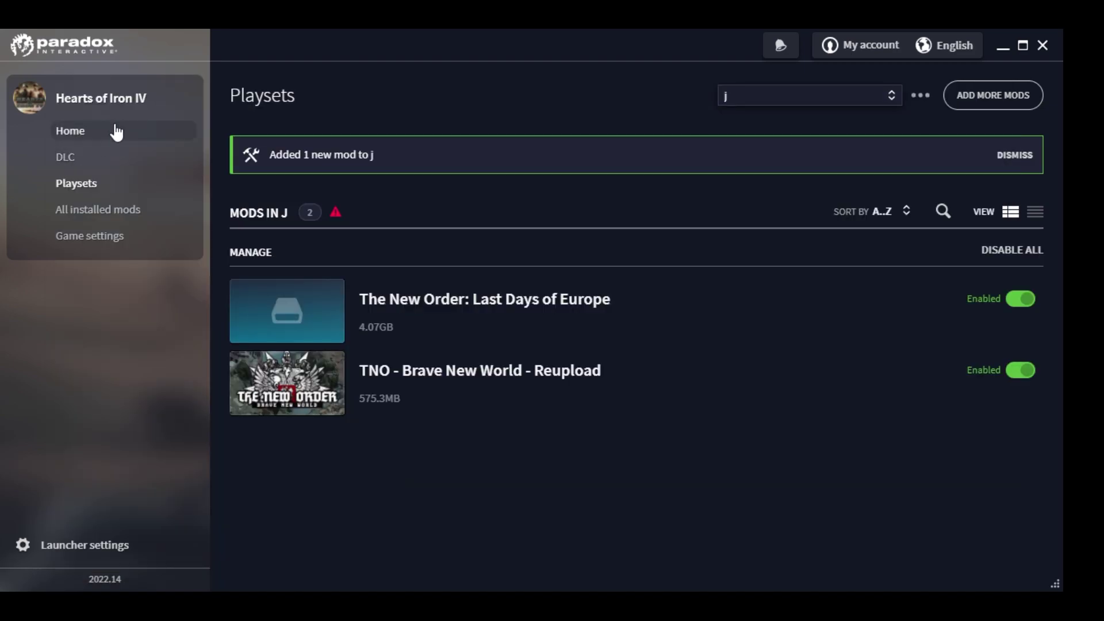
Try to resume the last save and to start the game with playset j, dismissing the error dialogs
click(108, 135)
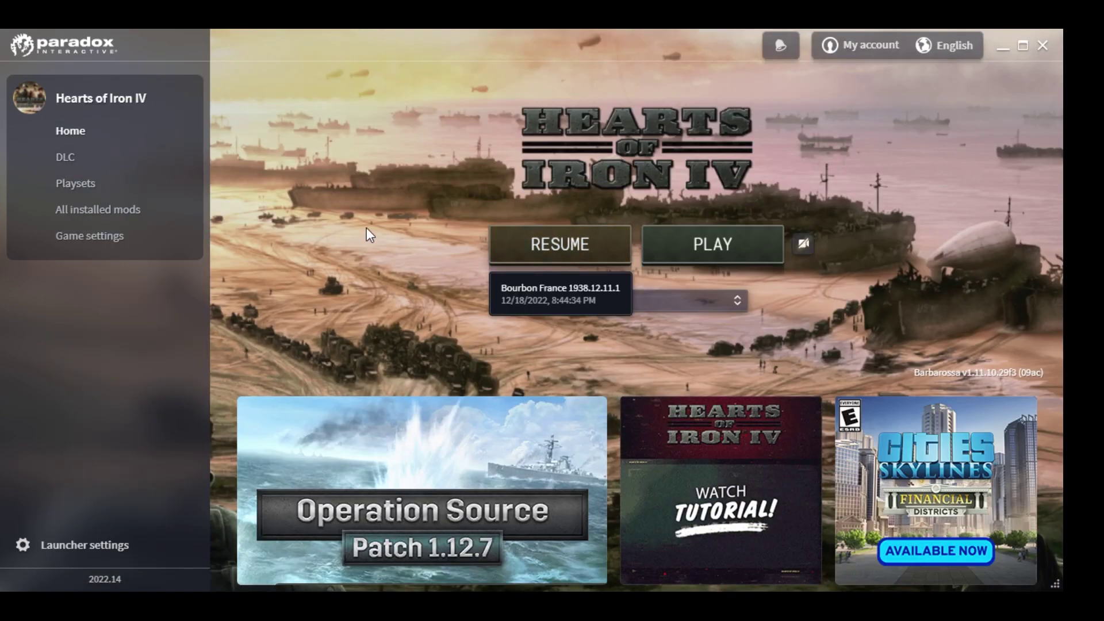
click(505, 236)
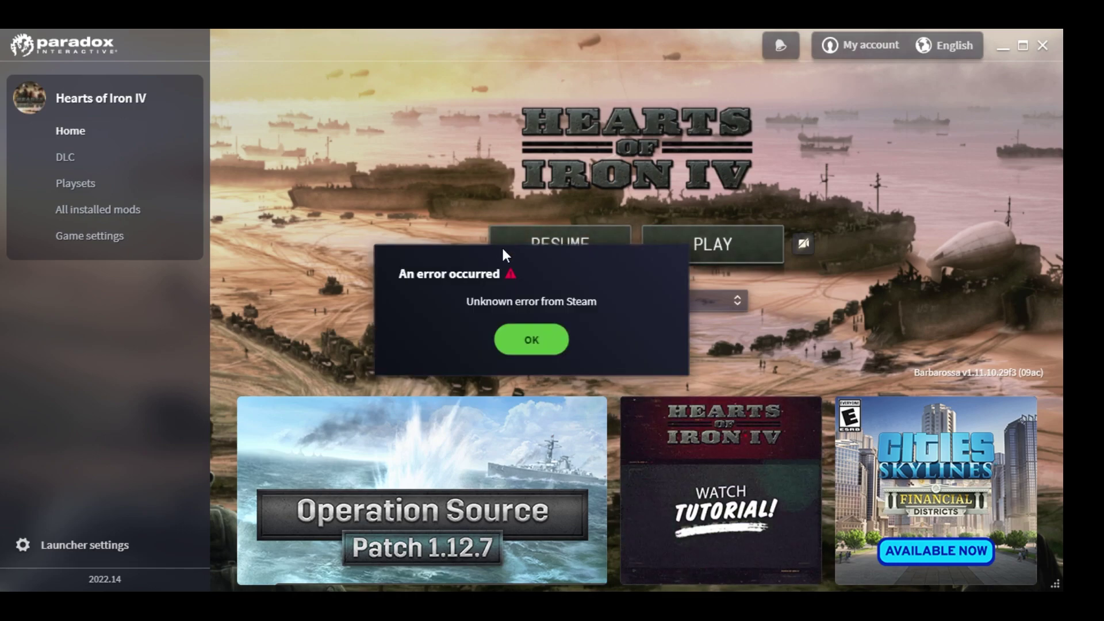
click(549, 354)
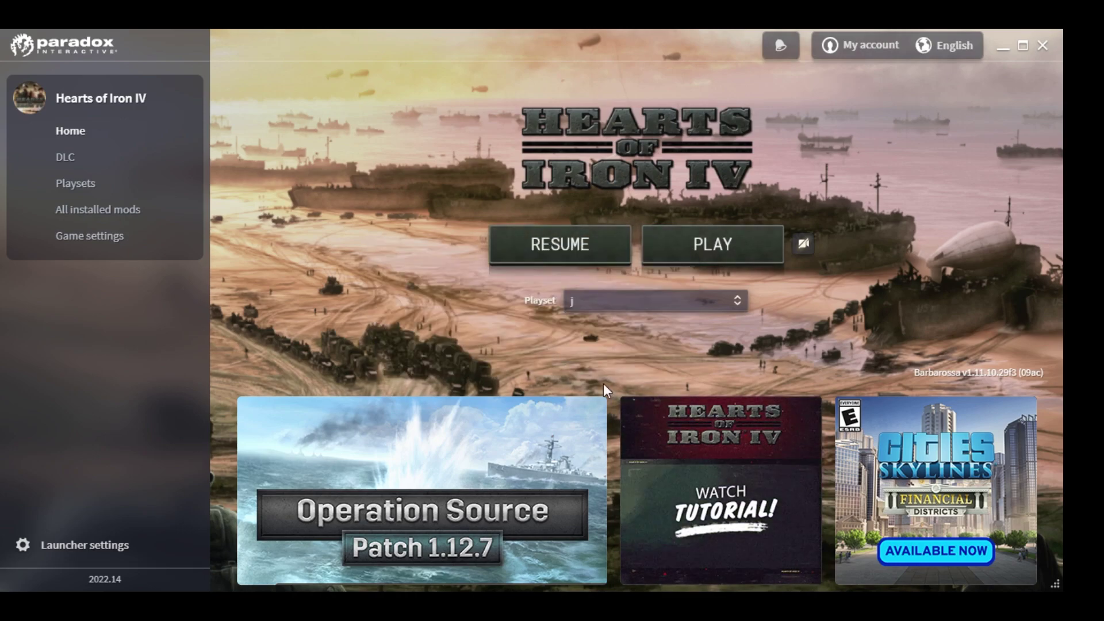
click(737, 248)
click(517, 348)
Review the mods enabled in playset j and close the launcher
click(75, 183)
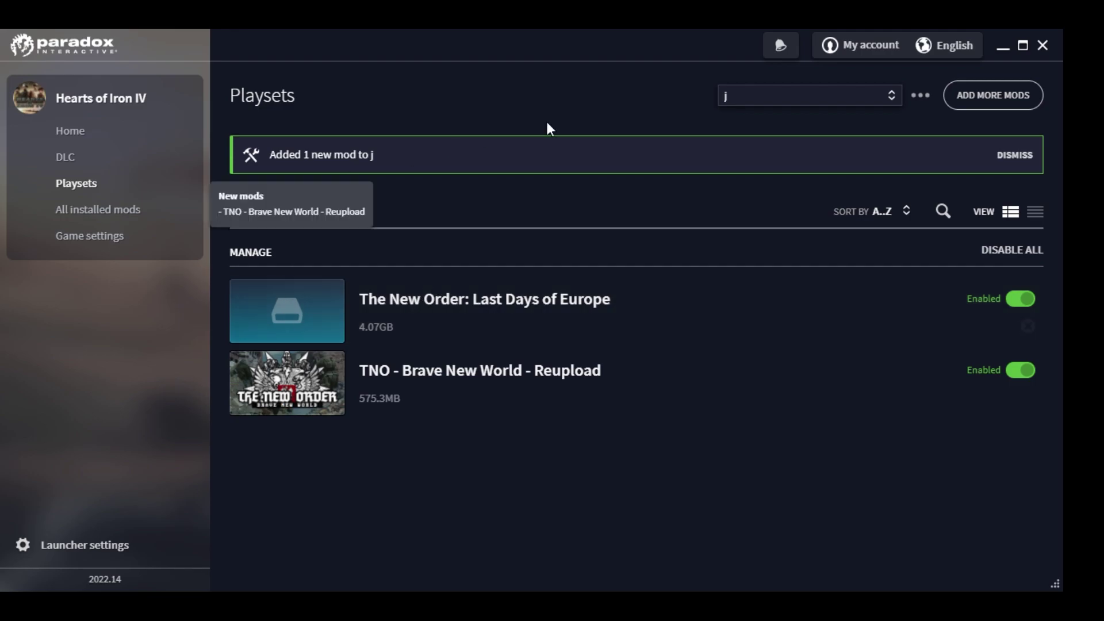
click(1046, 45)
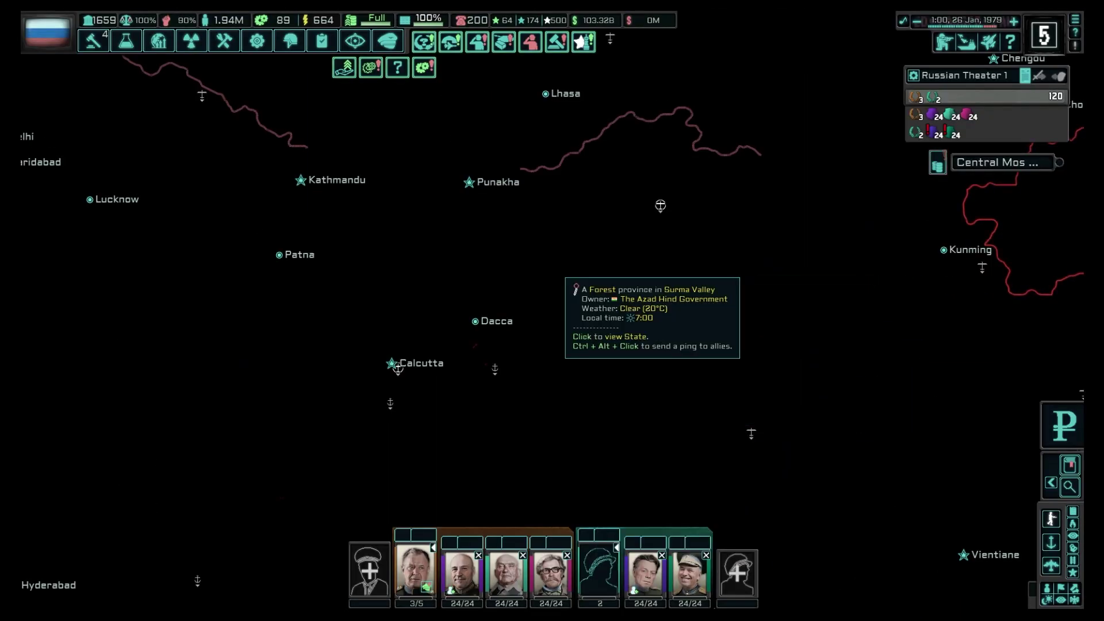
Look over the Russian Federation's diplomacy overview, the map of Europe and the Großgermanisches Reich's diplomacy overview
key(e)
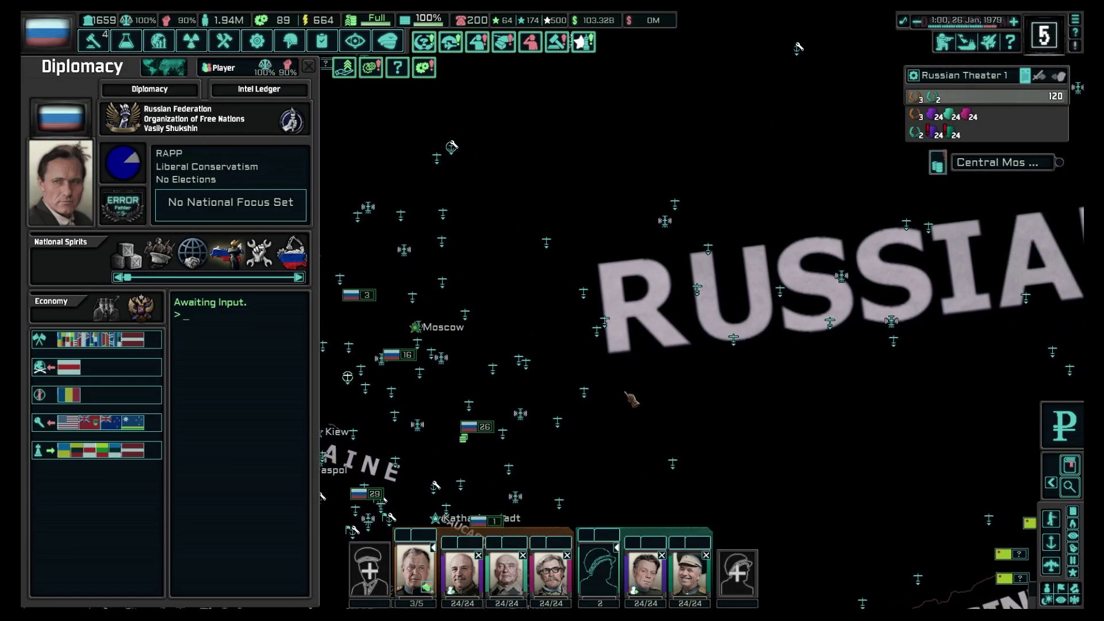
key(Escape)
scroll(206, 371, down, 5)
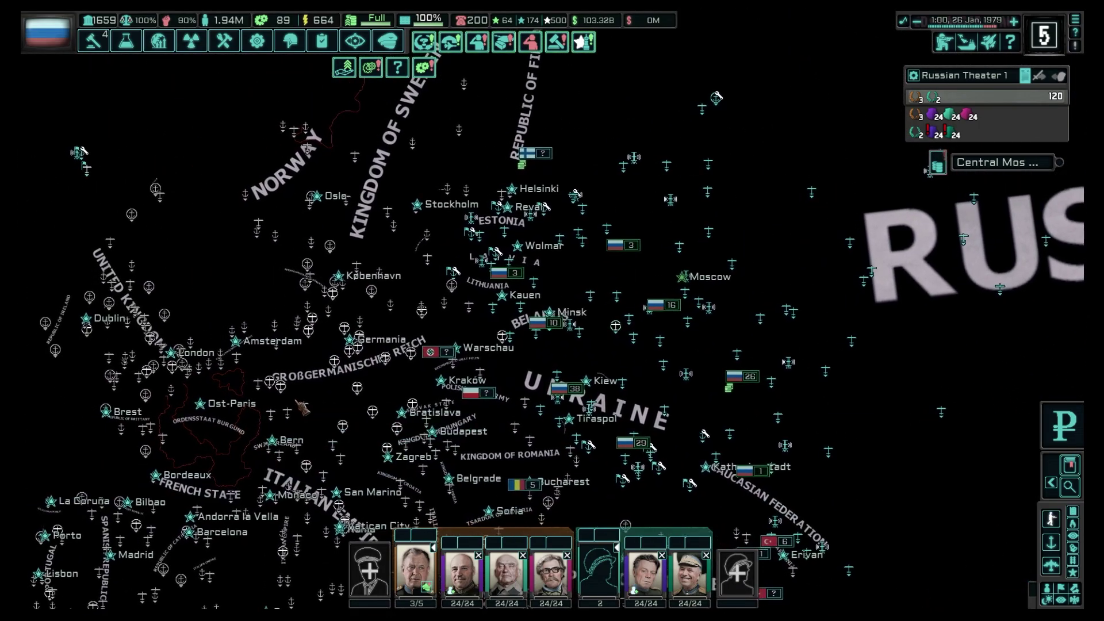
scroll(205, 371, up, 4)
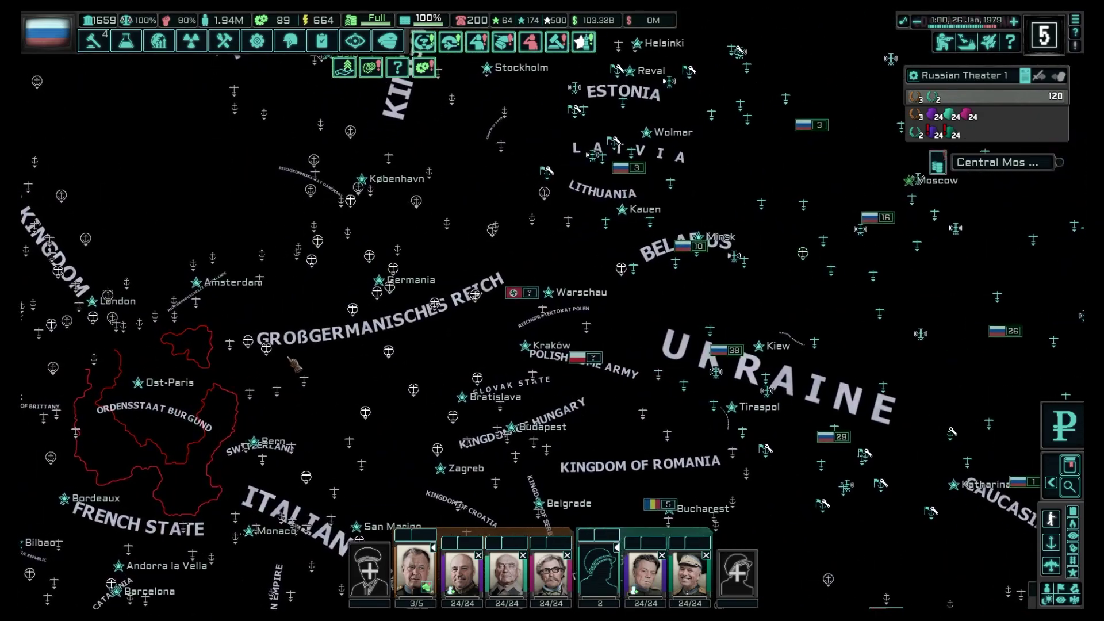
click(273, 319)
key(d)
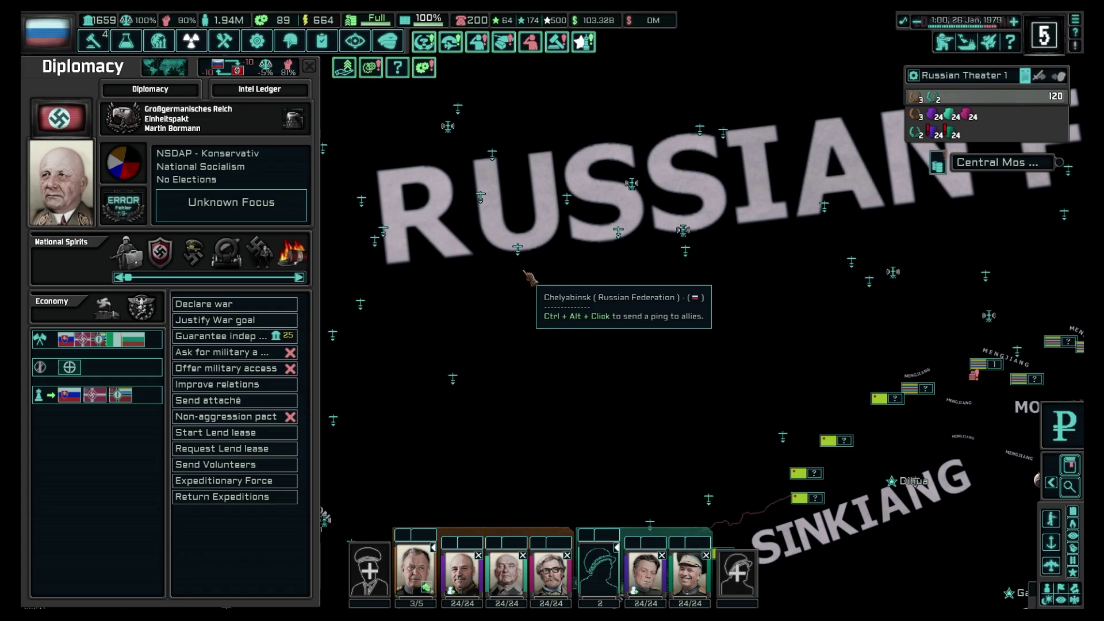
key(a)
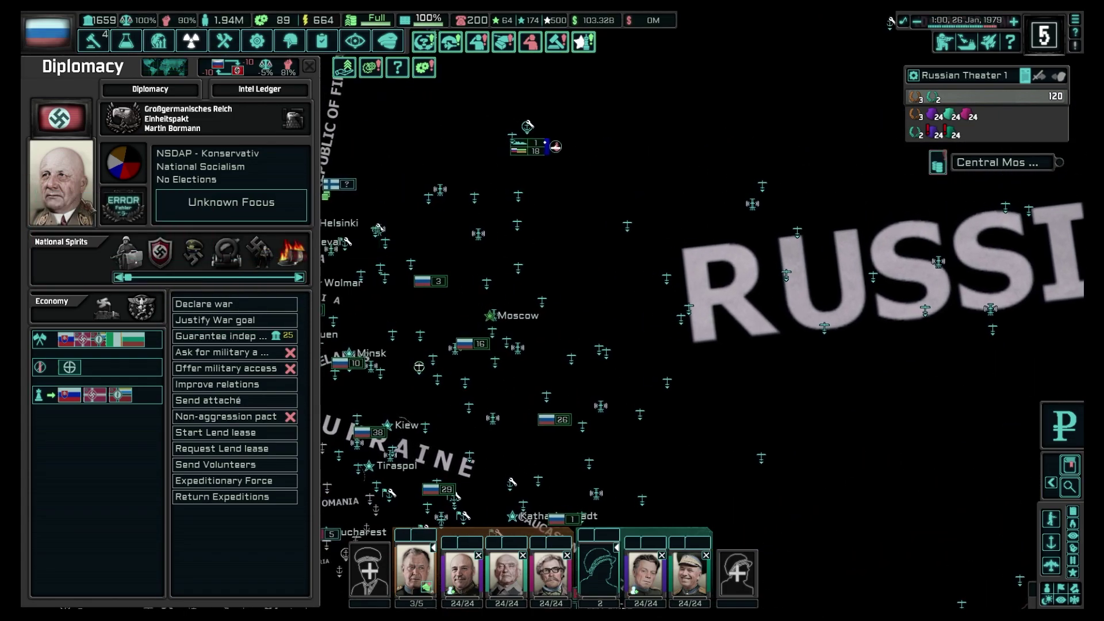
Close the Großgermanisches Reich's diplomacy overview and request to resign the game and return to the main menu
key(Escape)
key(Escape)
key(Escape)
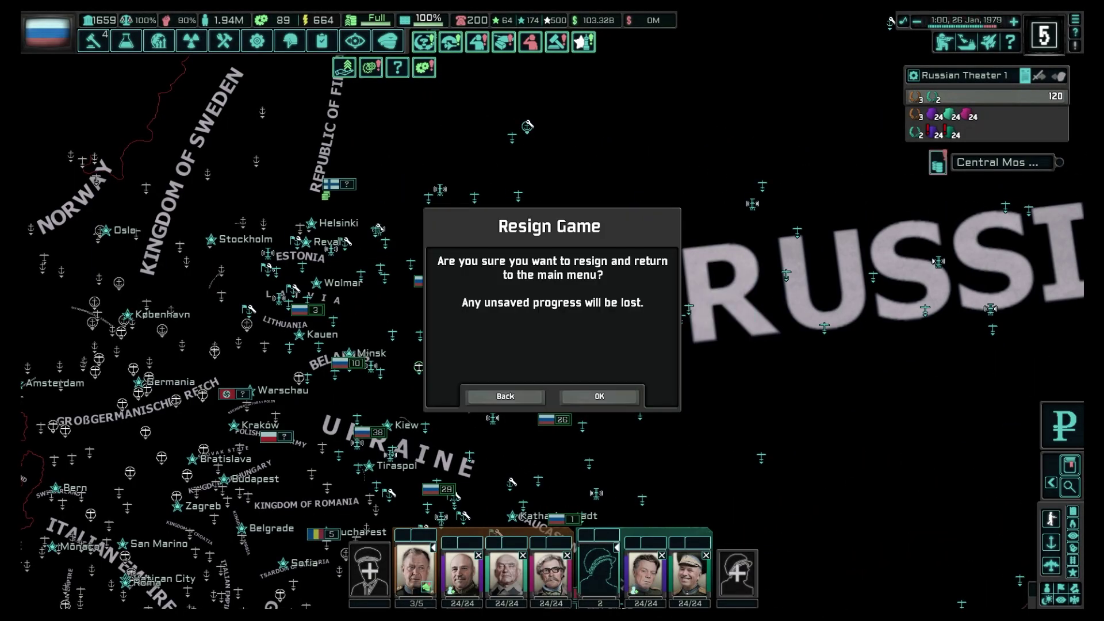